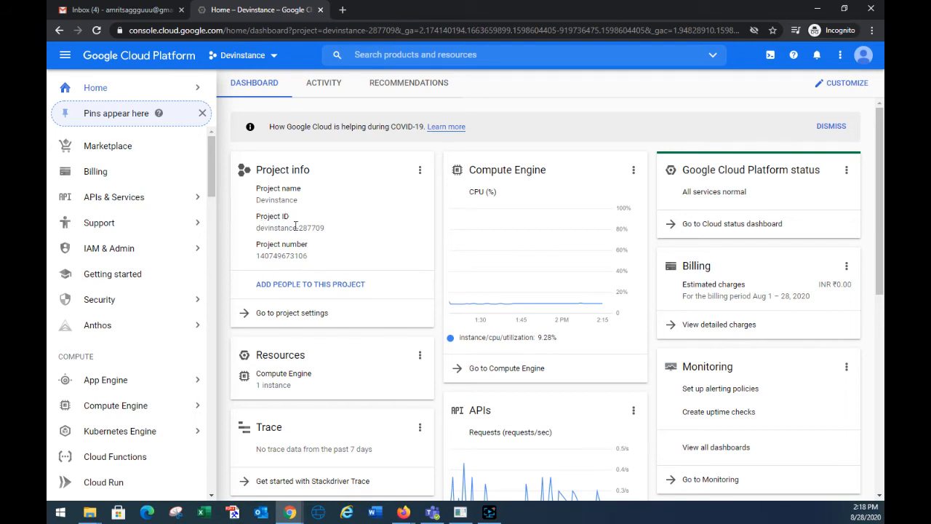
Review the project dashboard, from the project info and APIs cards to the monitoring, error reporting, news and documentation cards
double_click(287, 258)
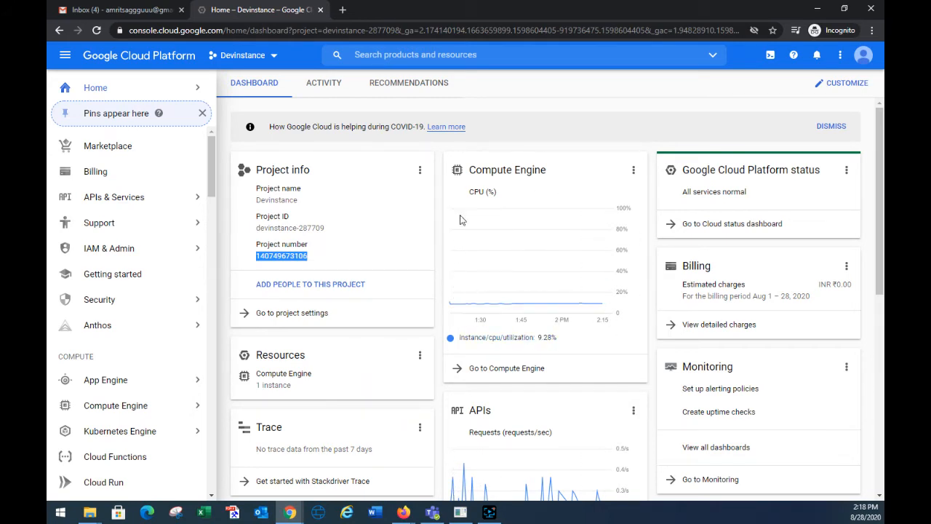
scroll(462, 233, down, 3)
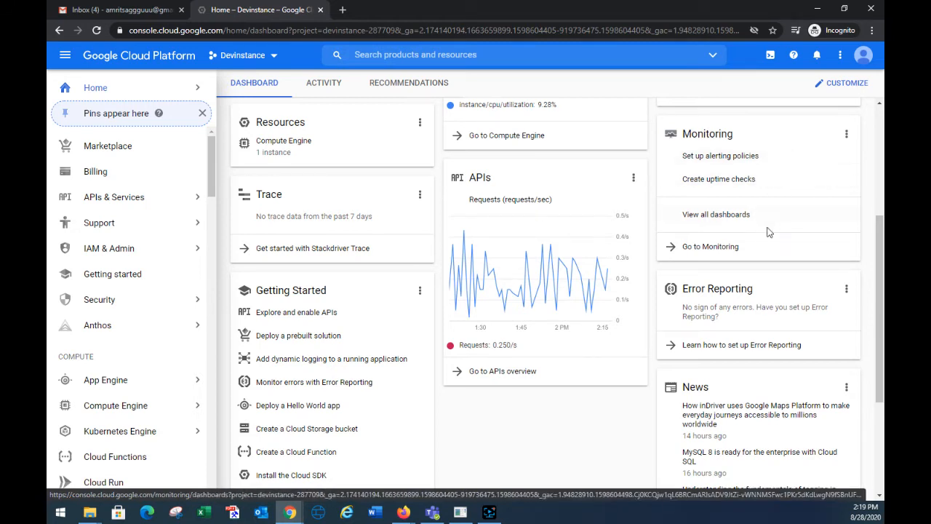
scroll(782, 229, down, 2)
scroll(802, 241, down, 1)
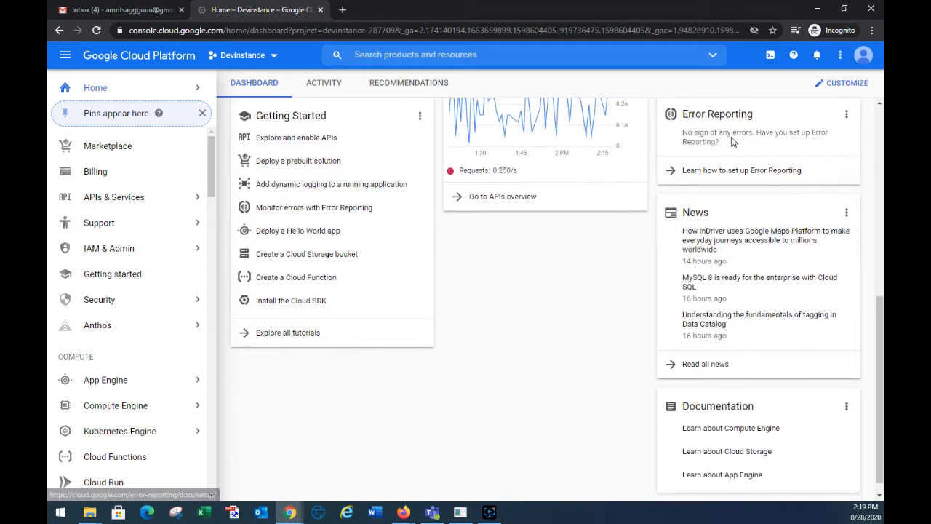
scroll(738, 364, down, 1)
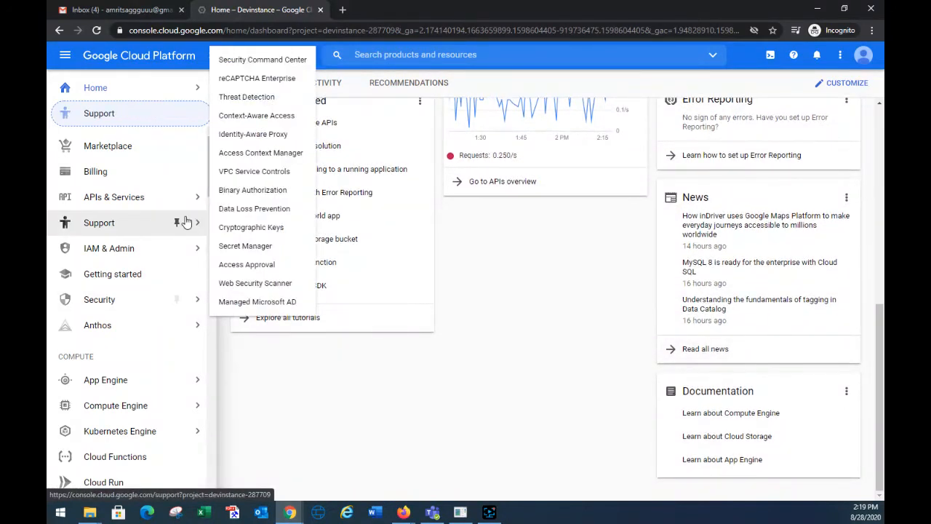
Browse the general and Compute service entries, including the APIs & Services, Support, App Engine and Compute Engine options
mouse_move(183, 220)
scroll(145, 175, down, 1)
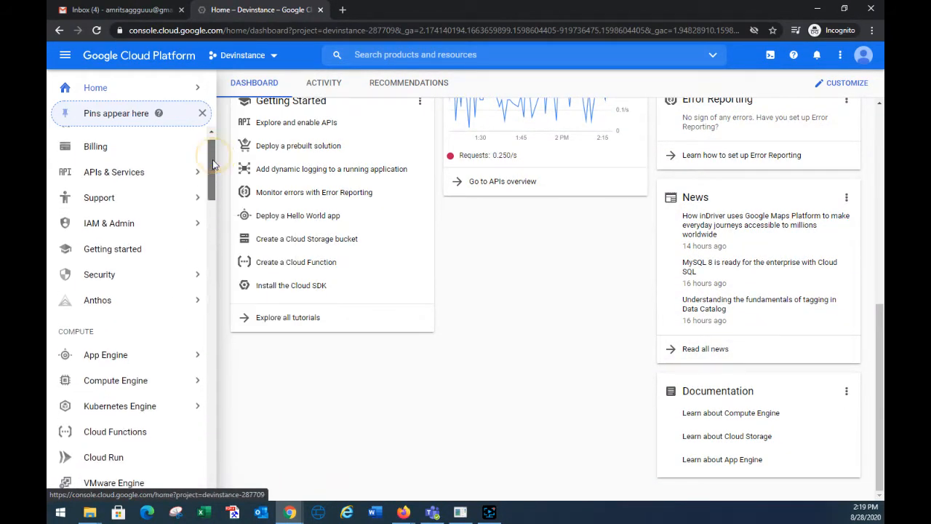
mouse_move(134, 172)
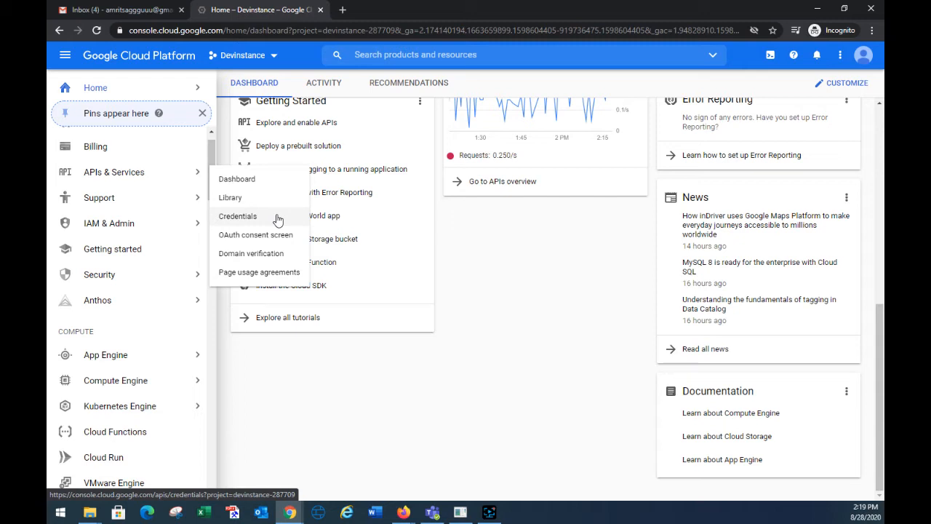
mouse_move(161, 202)
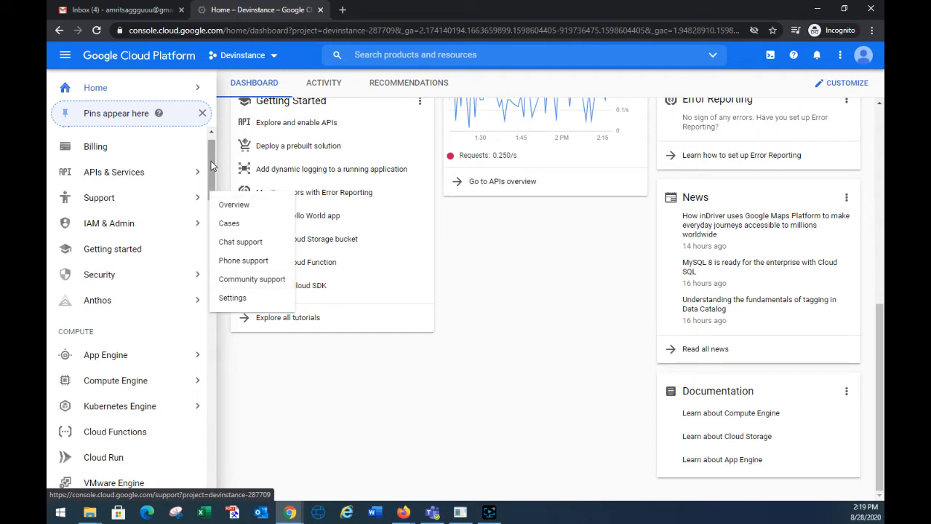
drag(211, 161, 210, 177)
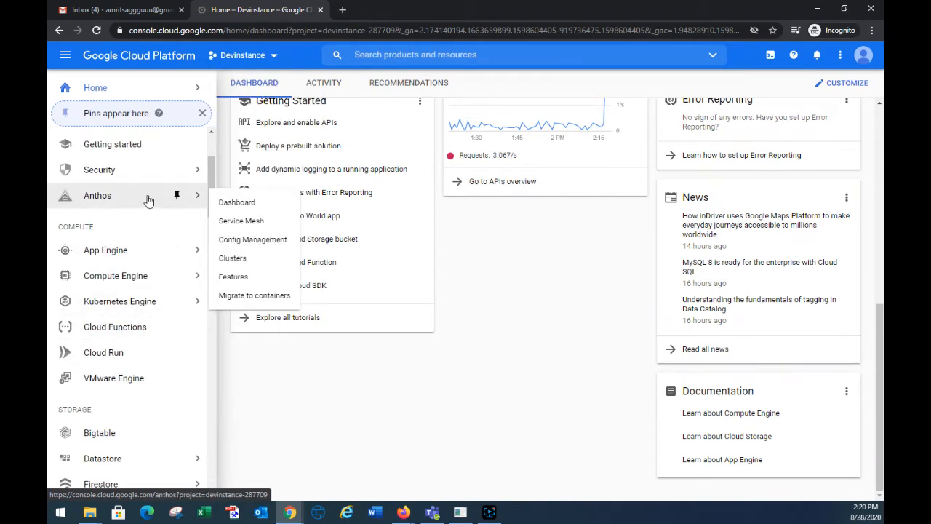
mouse_move(147, 257)
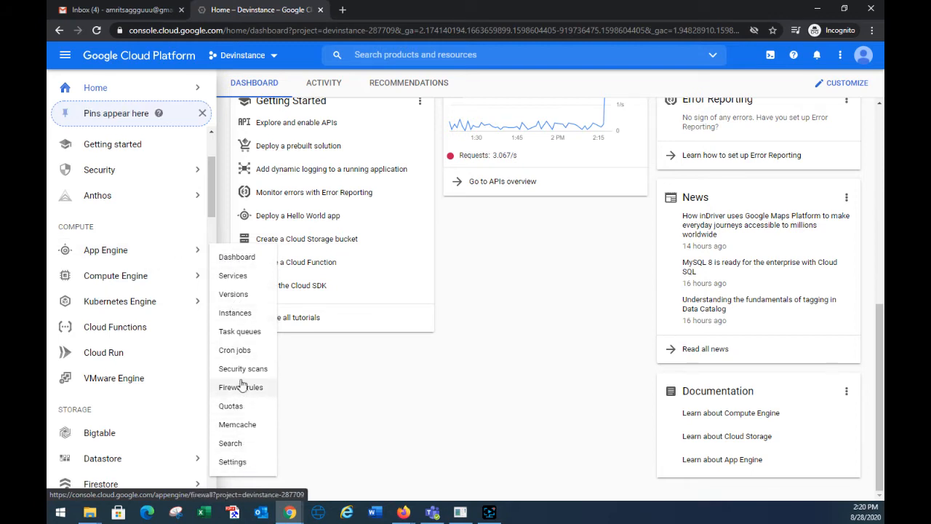
drag(213, 172, 212, 201)
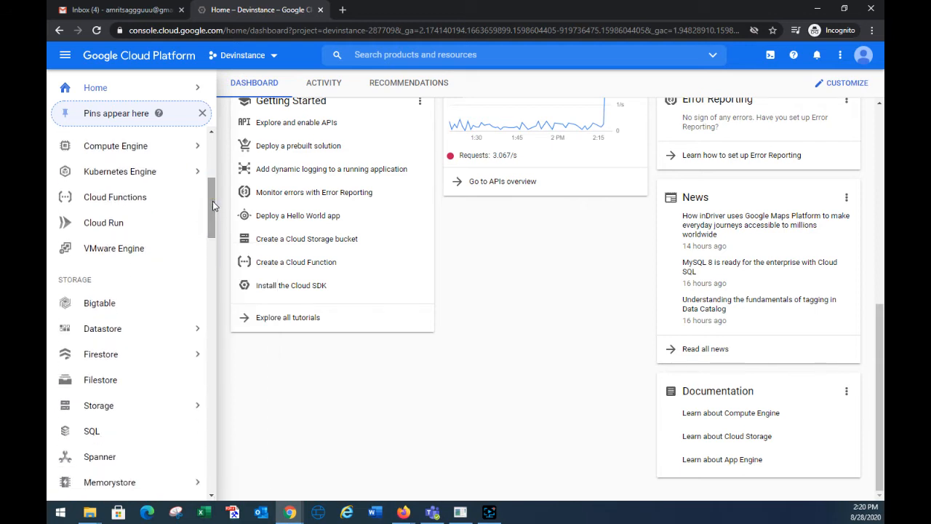
mouse_move(142, 151)
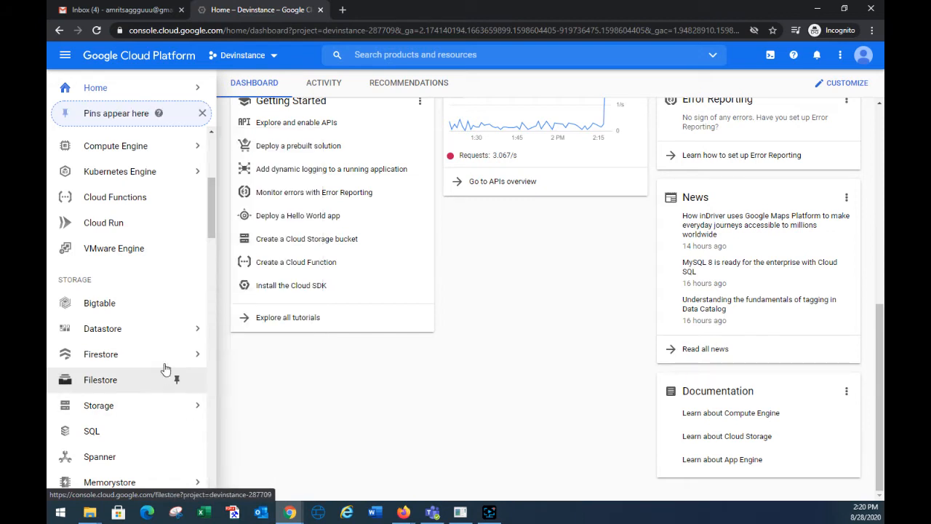
Look through the Storage and Networking services, including the options for VPC network, Hybrid Connectivity, Network Security and Network Intelligence
scroll(166, 357, down, 2)
mouse_move(165, 359)
scroll(165, 359, down, 2)
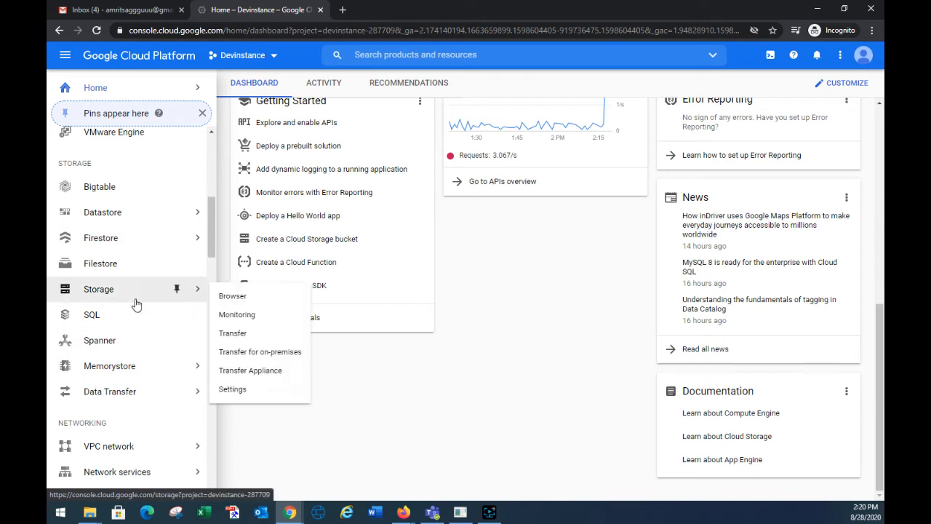
scroll(134, 315, down, 6)
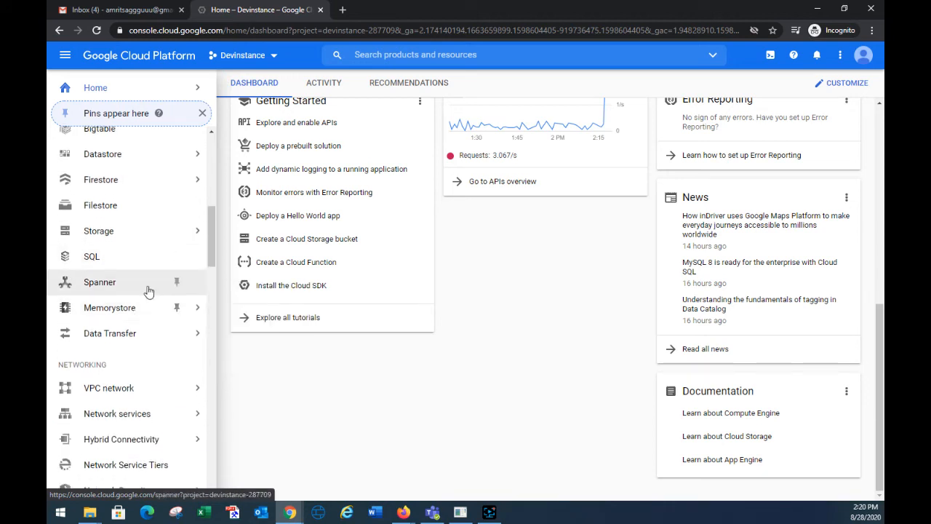
mouse_move(146, 280)
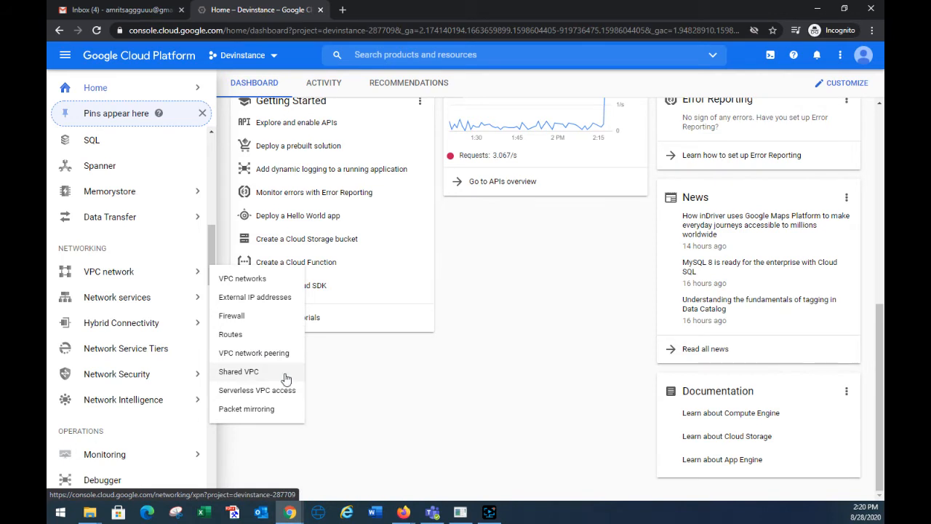
mouse_move(163, 331)
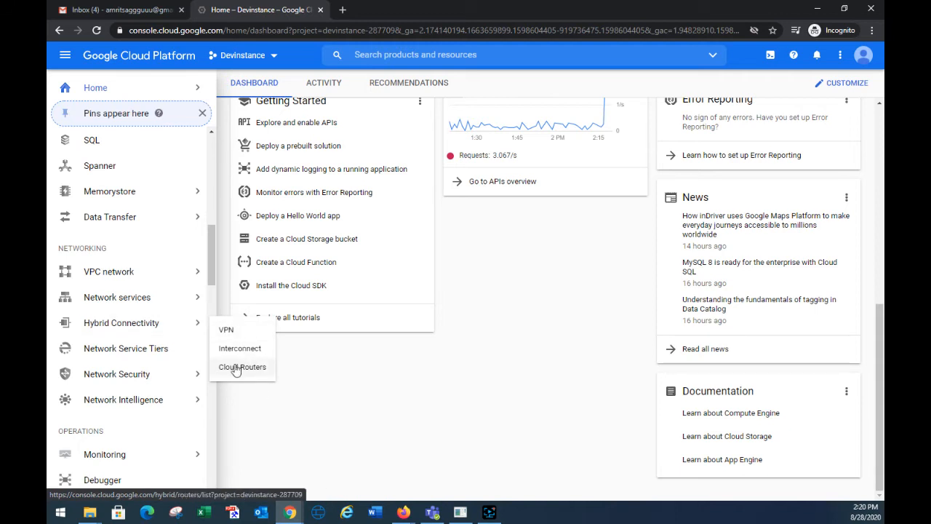
scroll(182, 343, down, 1)
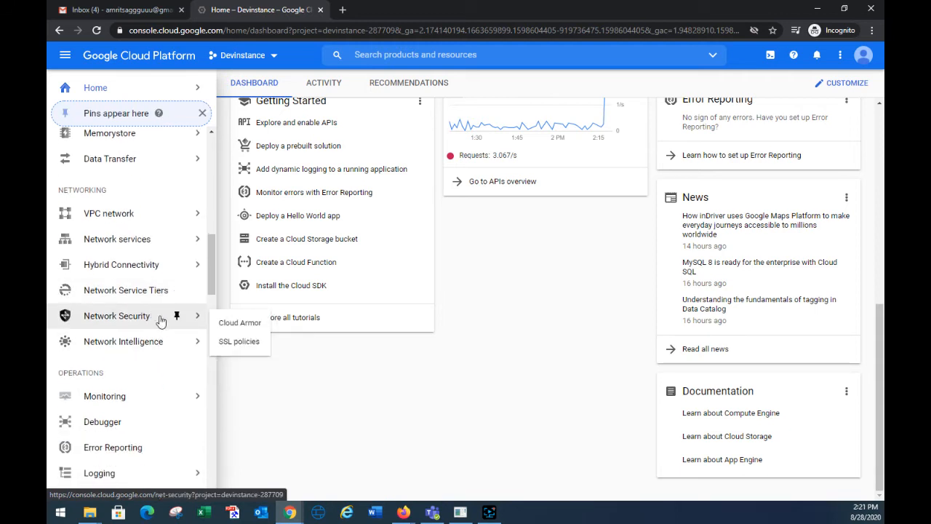
mouse_move(141, 350)
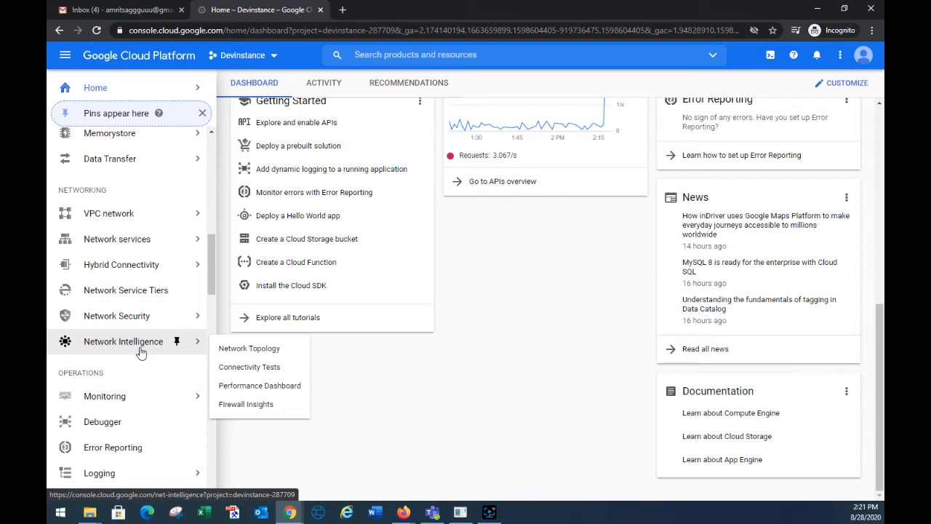
Examine the Operations, Tools, Big Data, Artificial Intelligence, other Google and partner solutions, ending with the Cloud Volumes options
scroll(137, 258, down, 3)
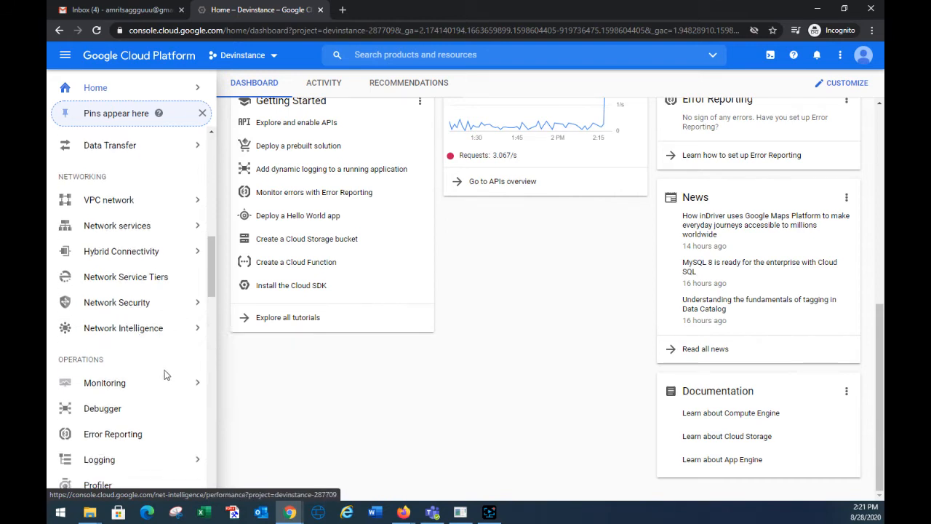
mouse_move(134, 231)
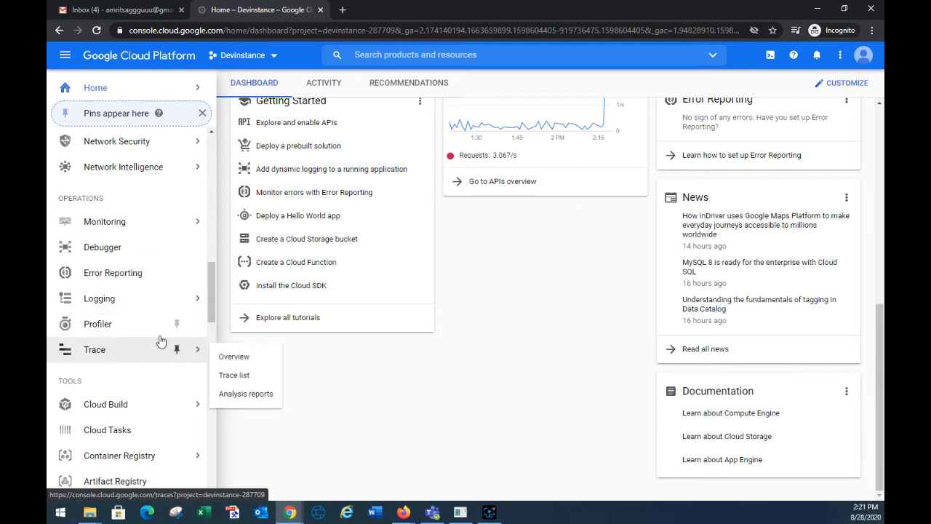
scroll(153, 347, down, 5)
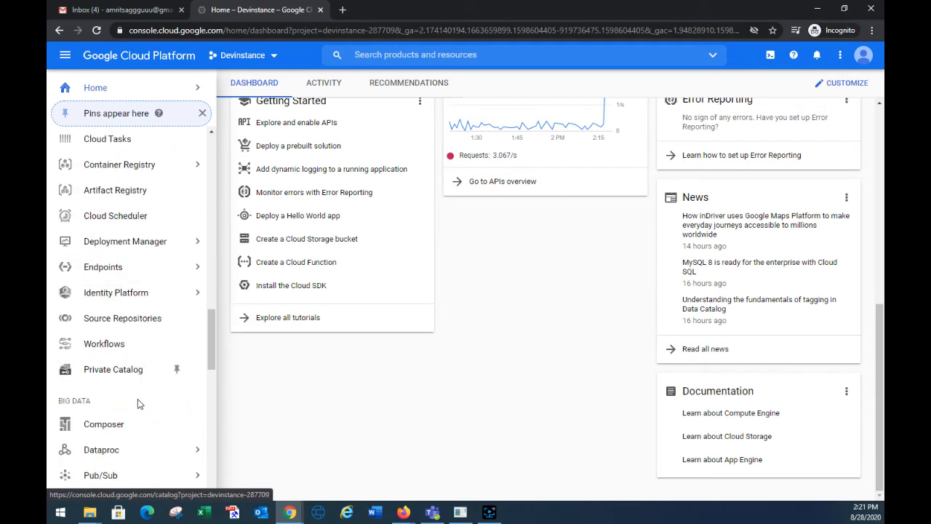
scroll(133, 386, down, 4)
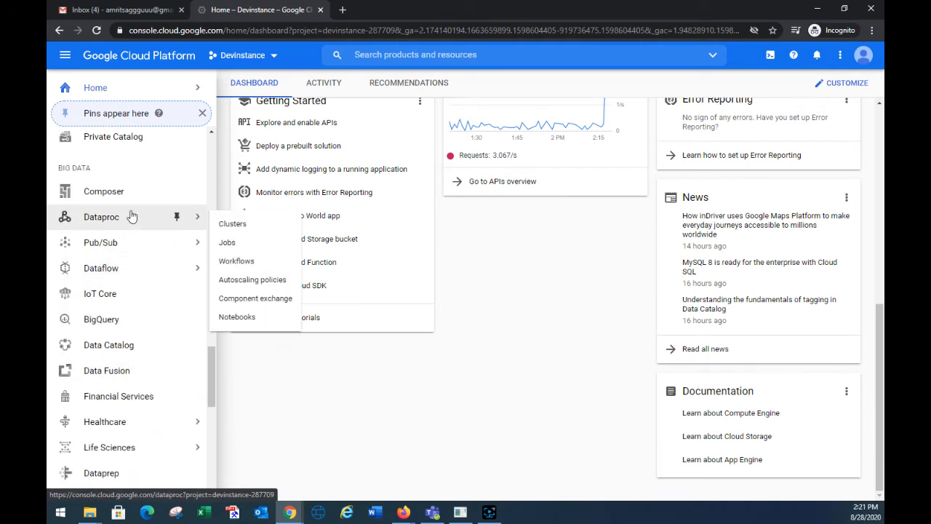
scroll(132, 320, down, 1)
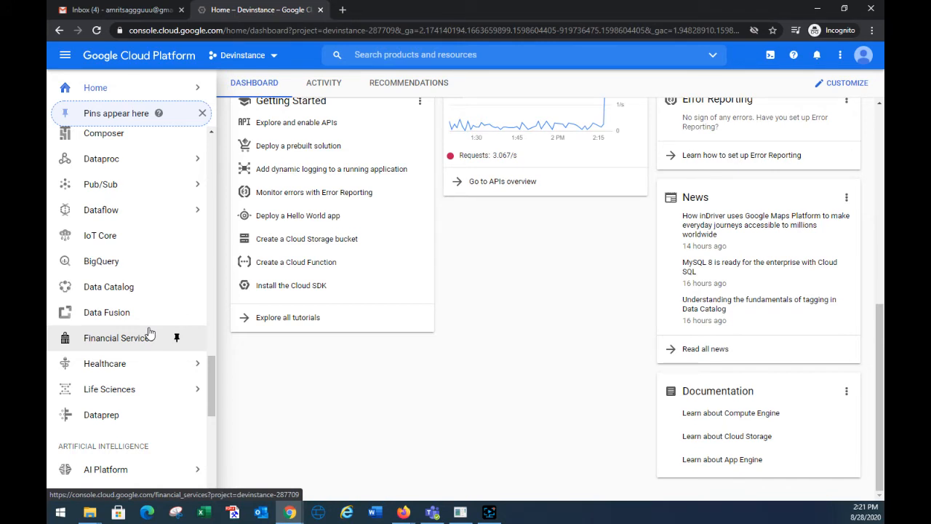
scroll(147, 368, down, 2)
scroll(148, 382, down, 2)
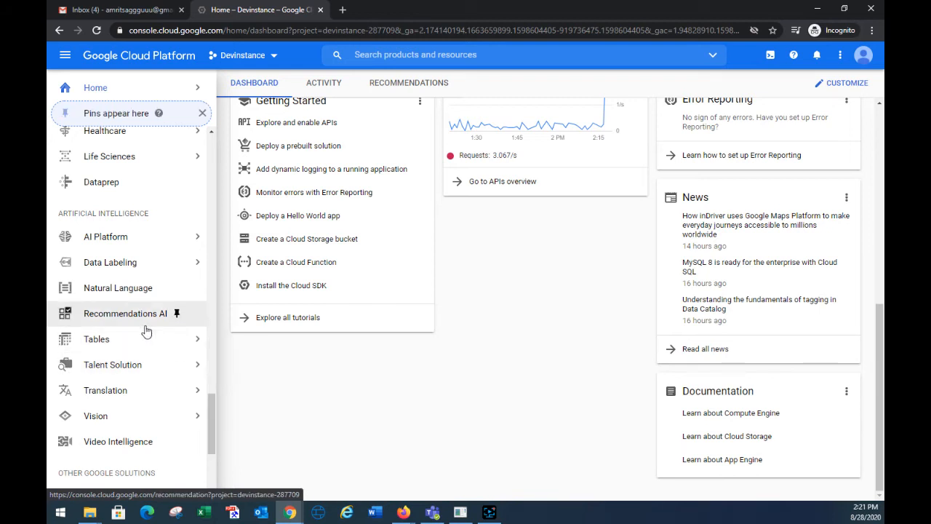
scroll(145, 374, down, 2)
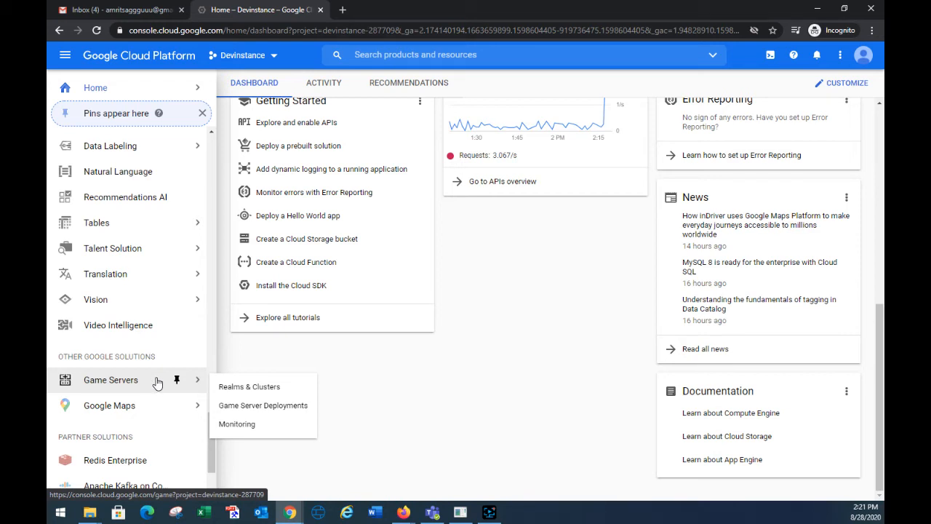
scroll(155, 381, down, 1)
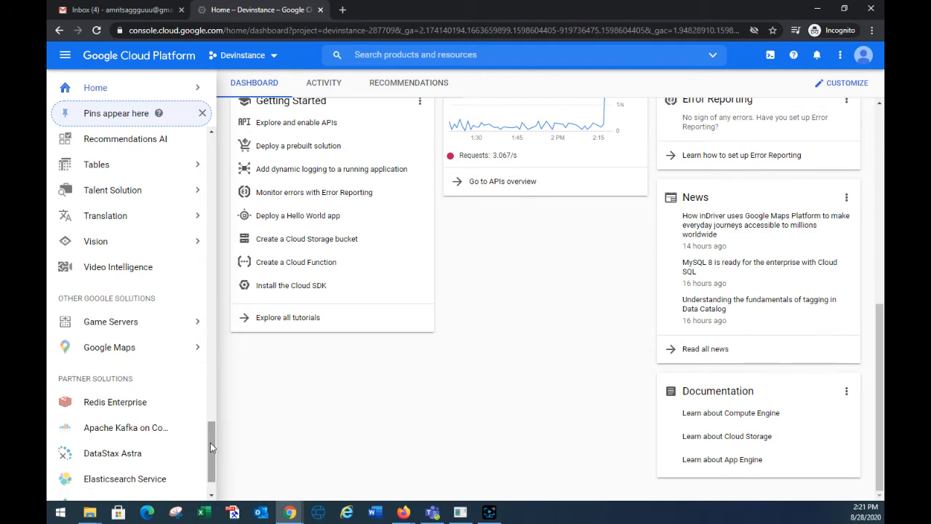
drag(210, 447, 210, 458)
mouse_move(116, 486)
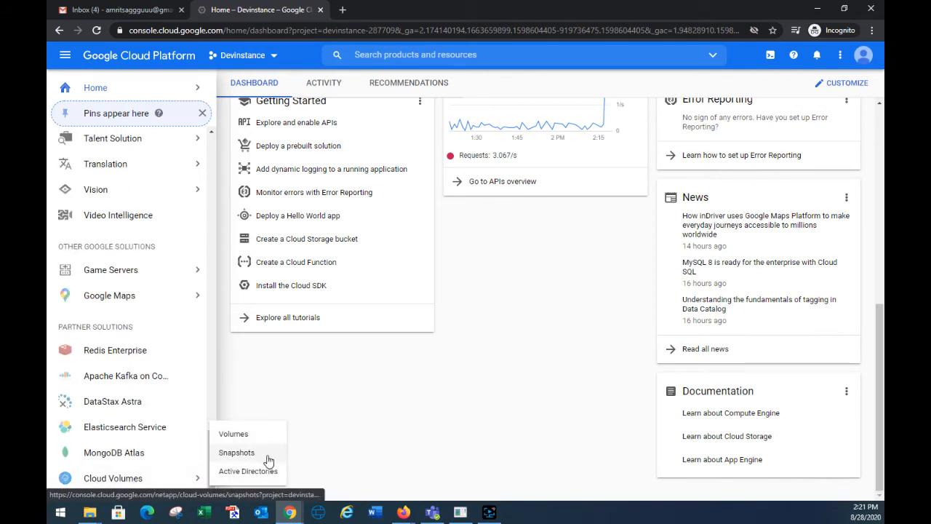
click(470, 435)
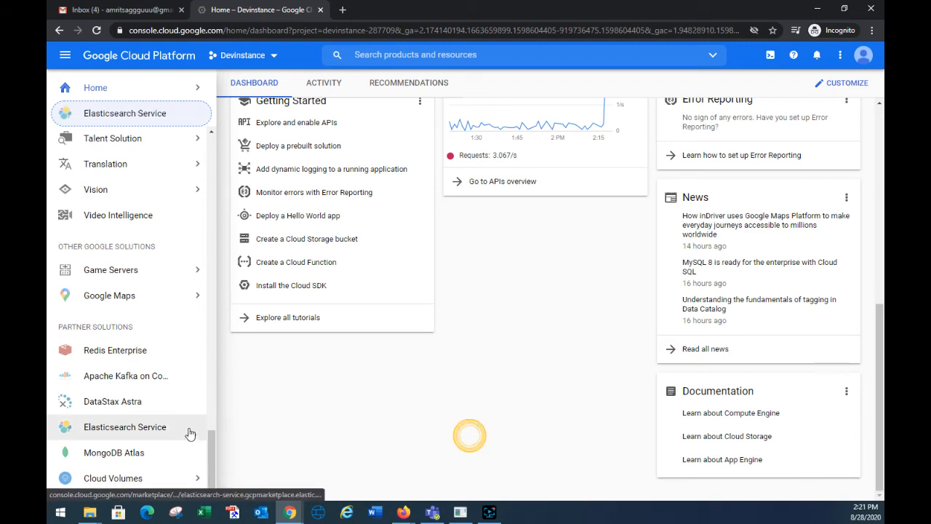
Return to the Compute services and open the VM instances page of Compute Engine
drag(211, 452, 223, 136)
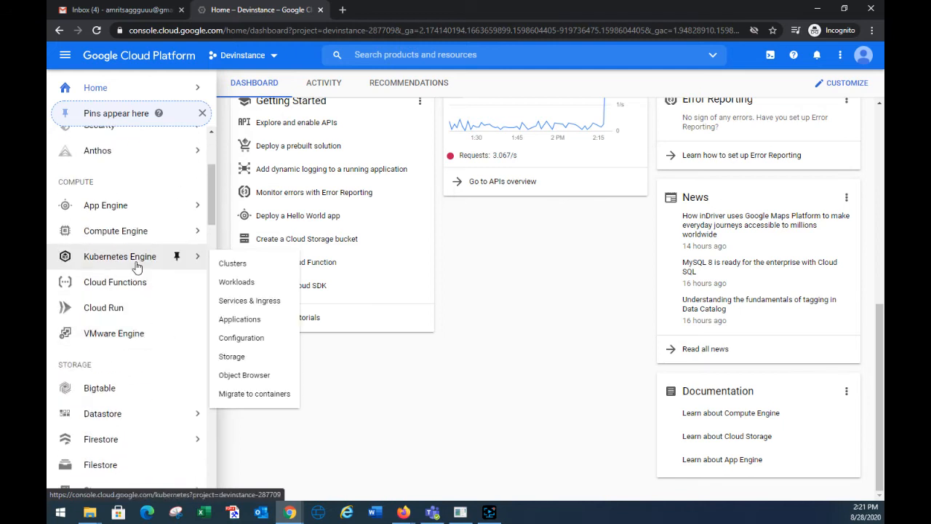
scroll(139, 320, down, 3)
scroll(139, 247, up, 5)
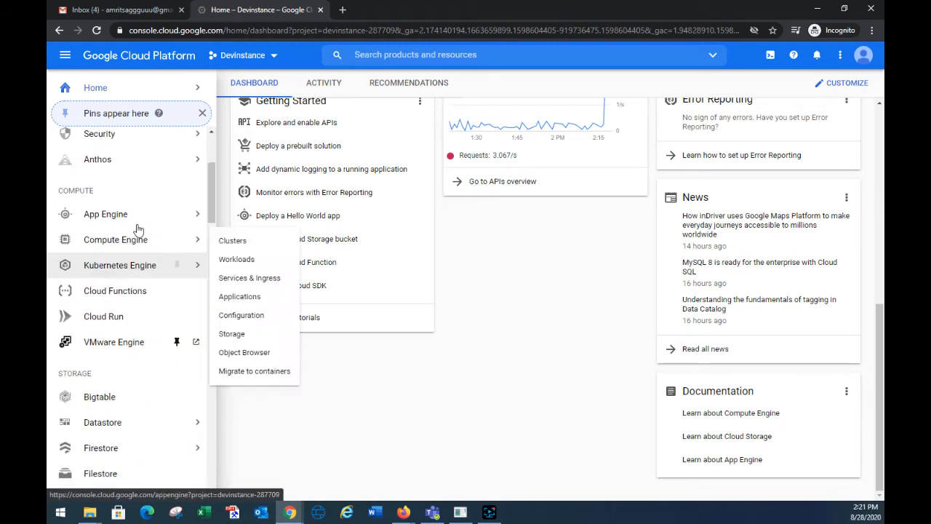
scroll(139, 306, down, 2)
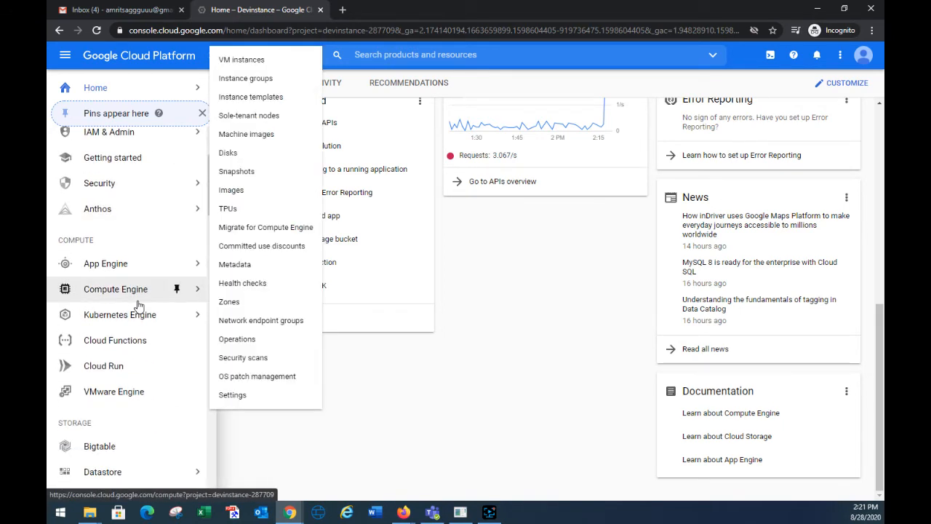
mouse_move(131, 231)
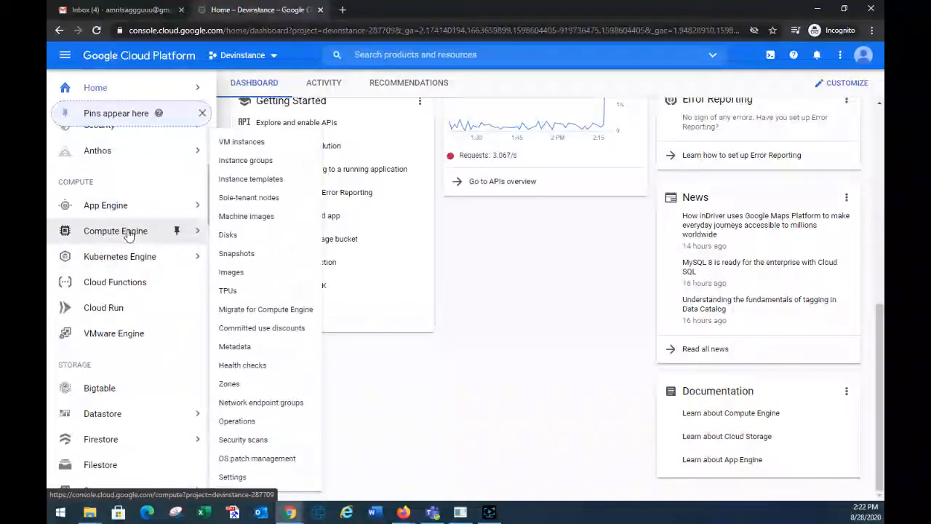
click(275, 143)
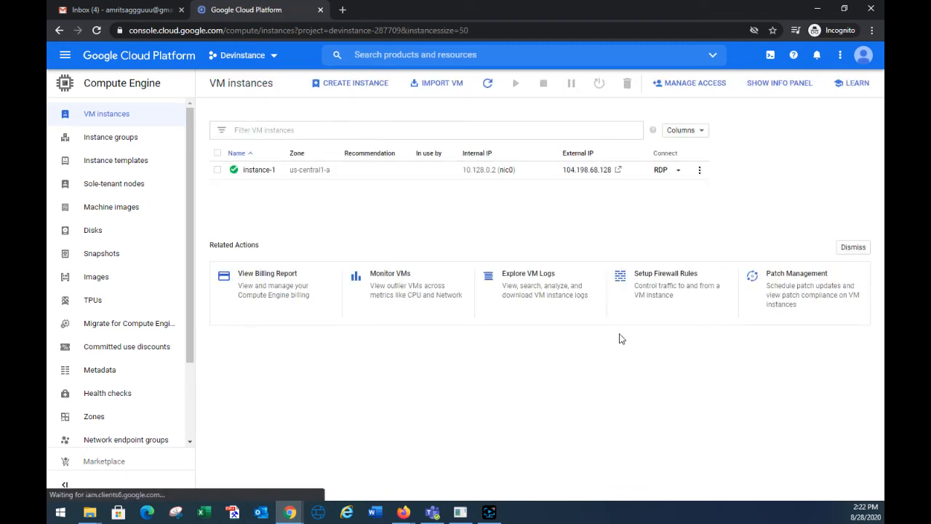
Start a new VM instance and name it with the owner's first name followed directly by "Instance"
click(356, 86)
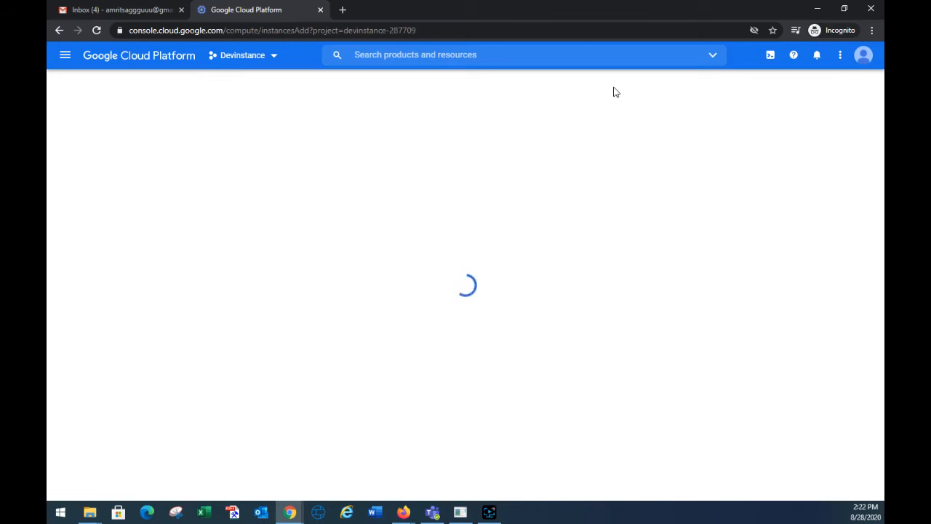
drag(346, 134, 226, 138)
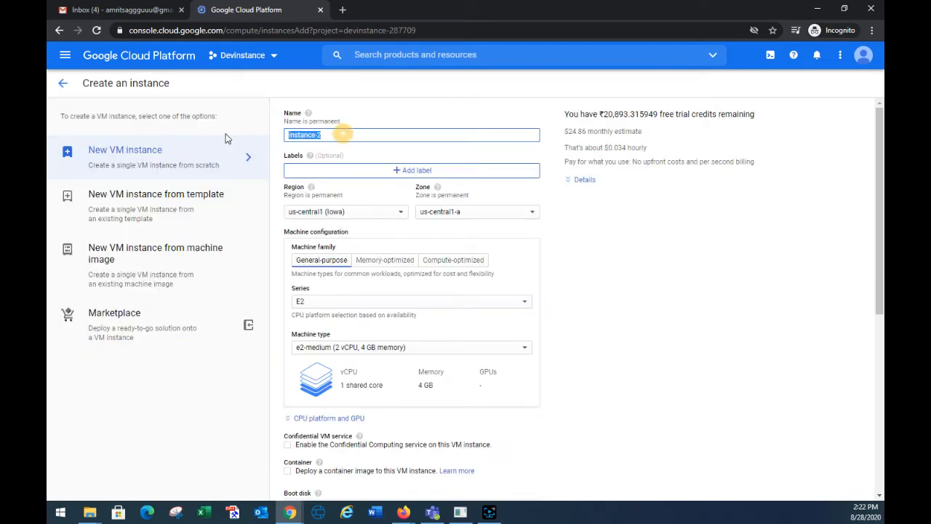
text(Amrit)
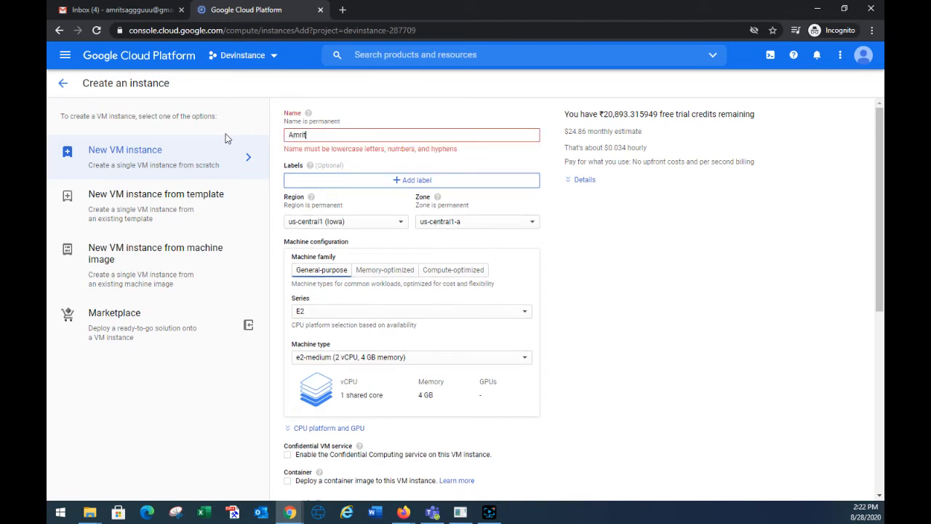
text(Instance)
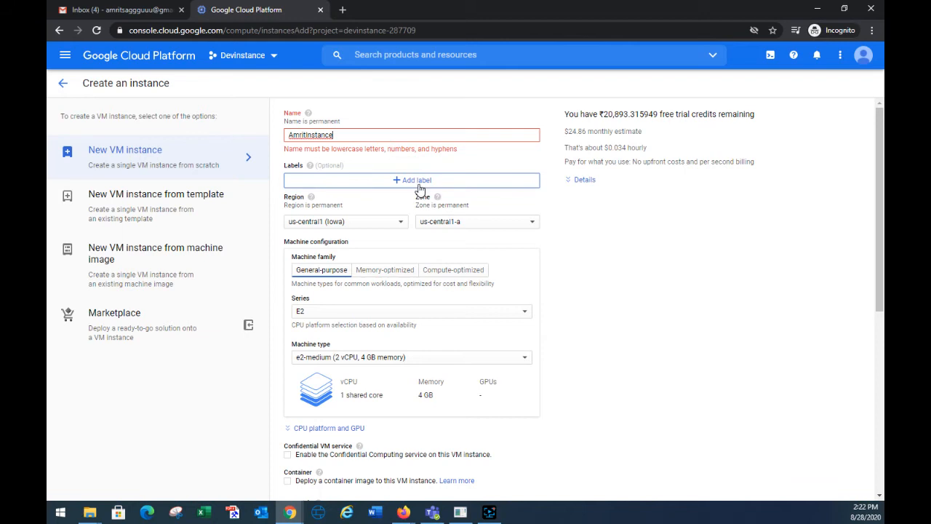
Add a label whose key is the owner's first name followed by "instance" in lowercase, leave its value empty, and save it
click(418, 182)
click(352, 101)
text(Amrit)
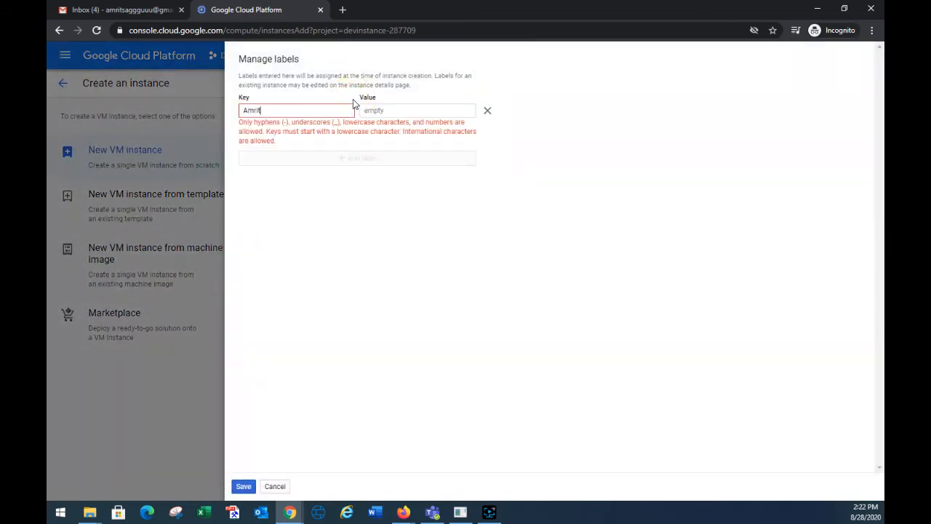
text(Instance)
double_click(308, 110)
text(amritinstance)
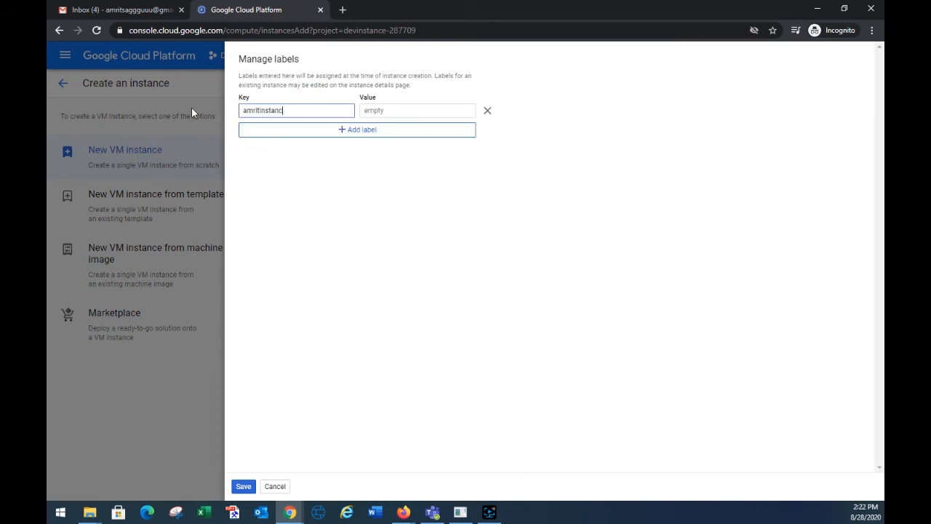
click(350, 137)
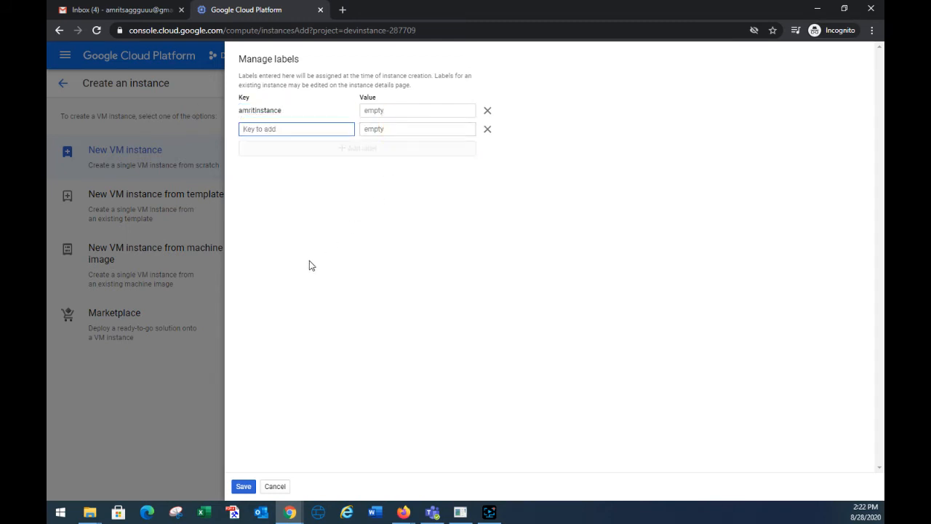
click(241, 486)
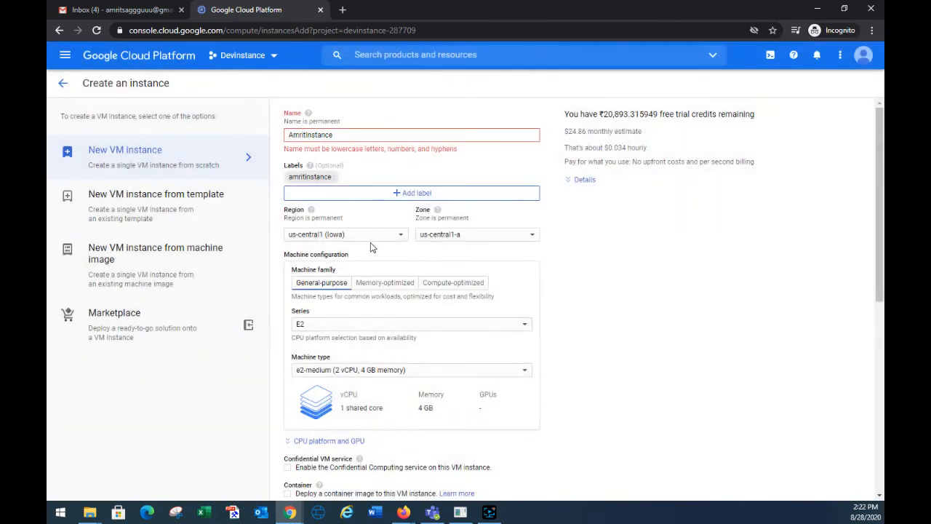
Set the instance's region to us-west2 (Los Angeles) and check the zone choices, keeping us-west2-a
click(393, 237)
mouse_move(416, 296)
mouse_down()
mouse_move(420, 381)
mouse_move(424, 285)
mouse_up()
click(598, 249)
click(390, 235)
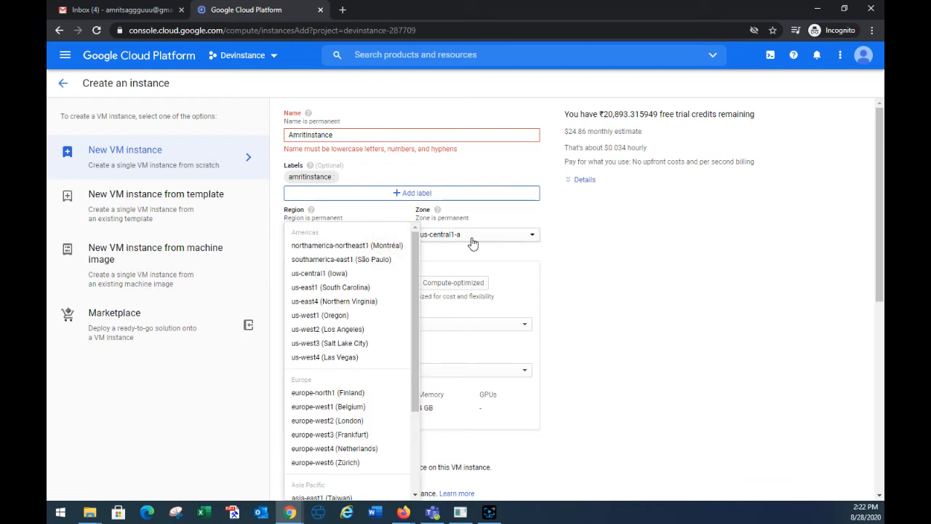
click(366, 330)
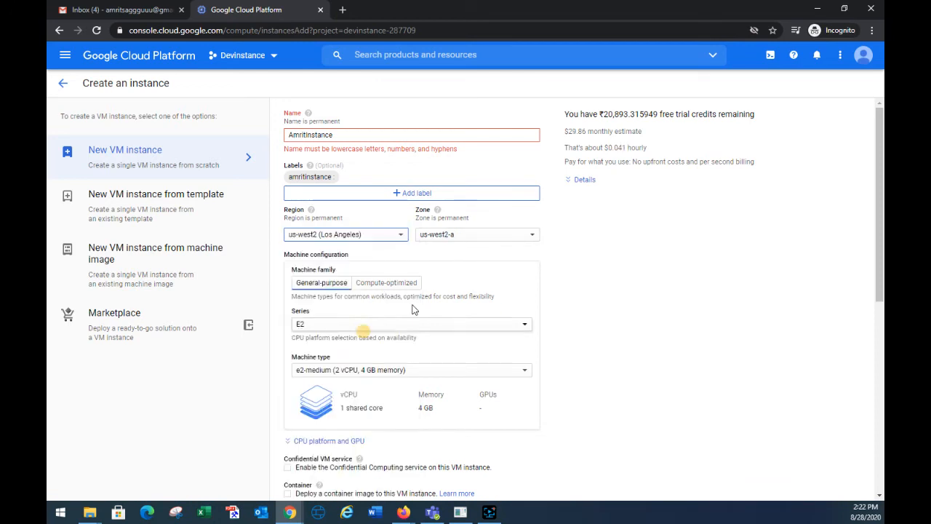
click(511, 237)
click(630, 239)
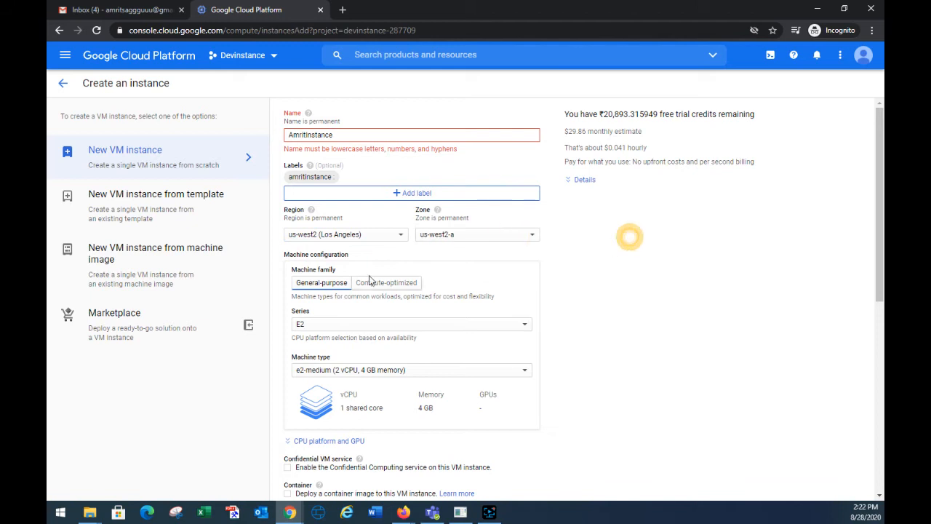
Check the machine series choices, keeping E2, and set the machine type to e2-standard-8 (8 vCPU, 32 GB memory)
scroll(414, 306, down, 1)
scroll(414, 305, down, 1)
click(458, 210)
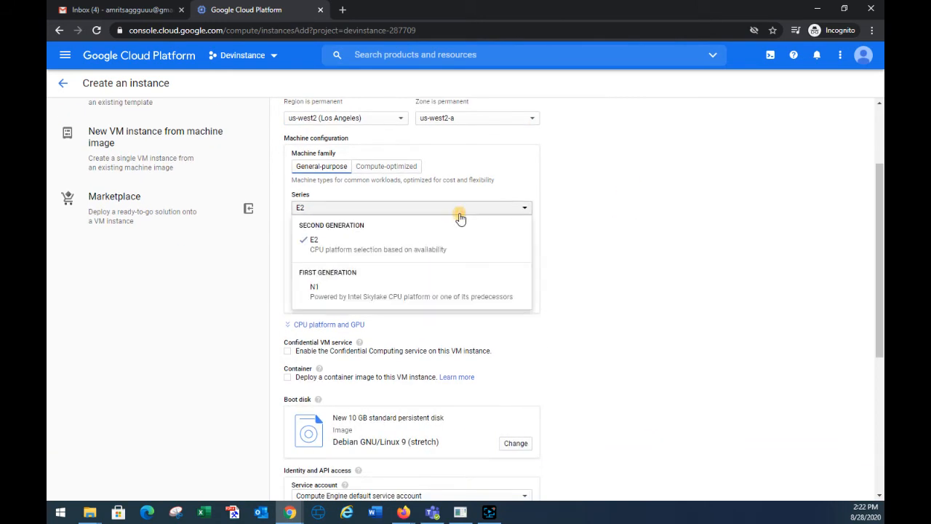
scroll(425, 290, down, 1)
scroll(426, 290, down, 1)
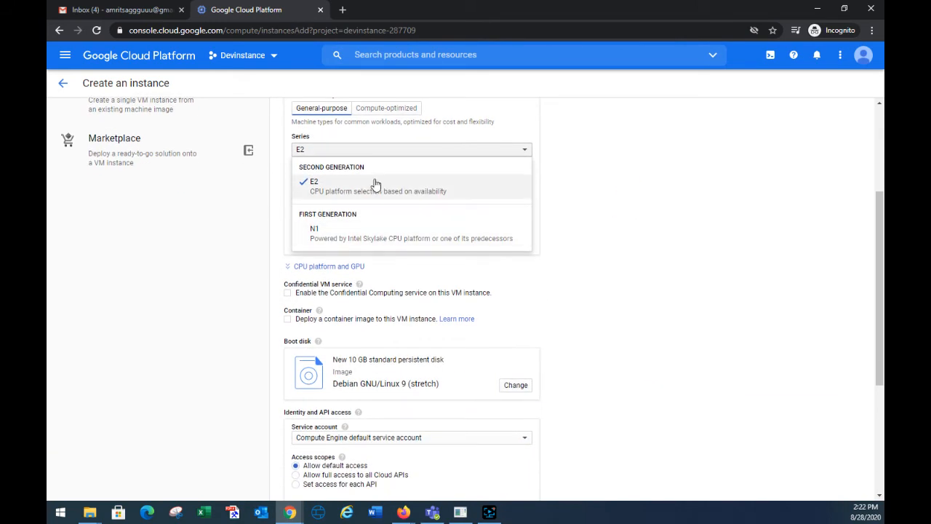
click(608, 188)
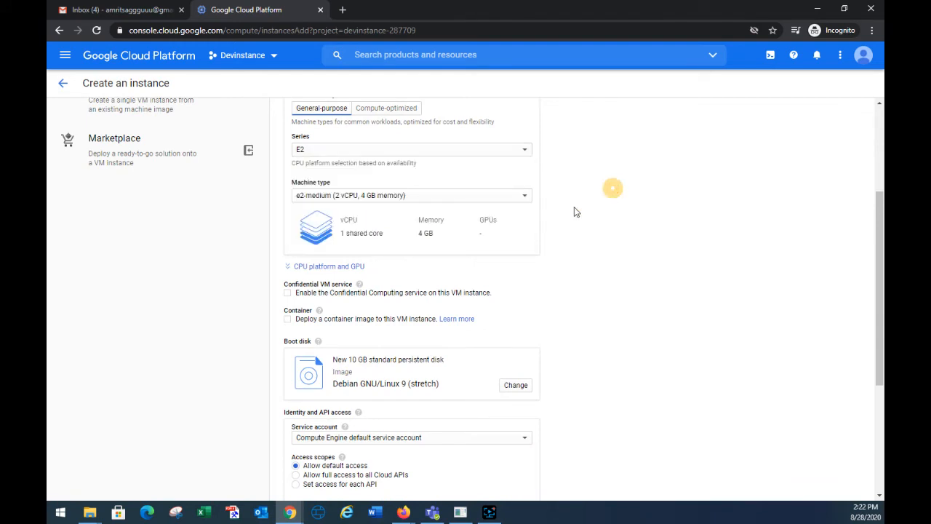
click(378, 202)
drag(528, 258, 529, 307)
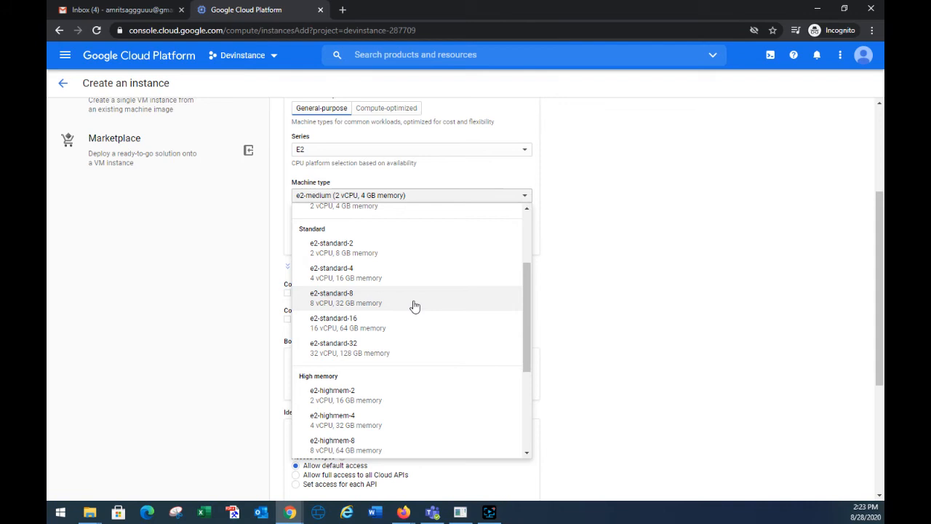
scroll(414, 306, down, 2)
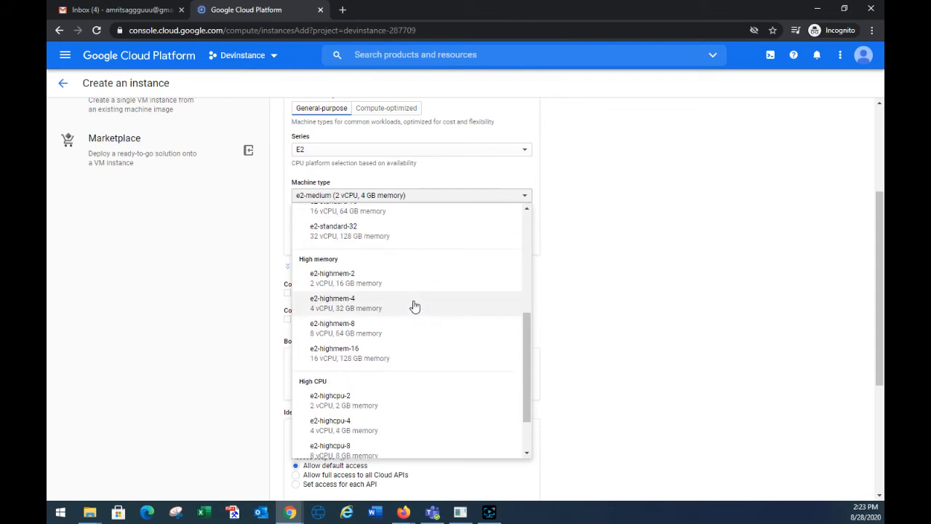
scroll(410, 304, up, 2)
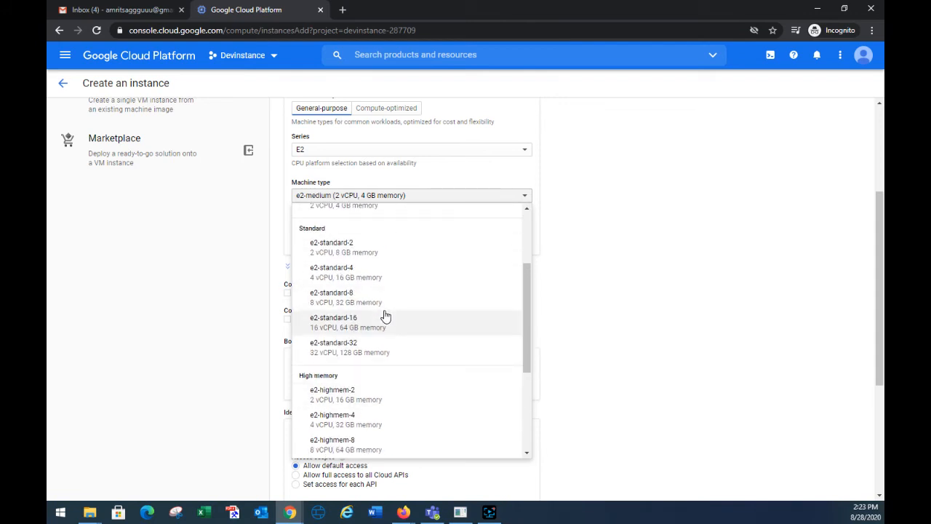
click(387, 306)
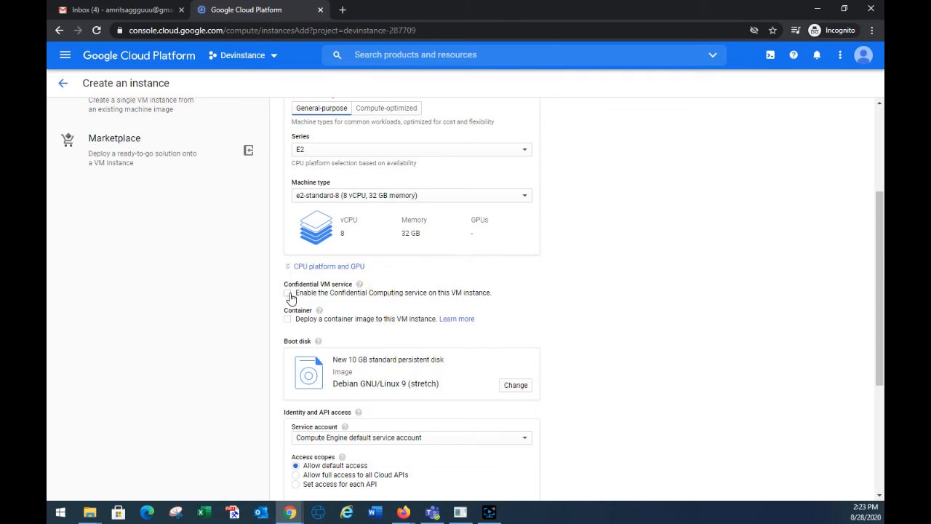
Change the boot disk's public image to the Windows Server operating system, version Windows Server 2019 Datacenter
scroll(299, 302, down, 2)
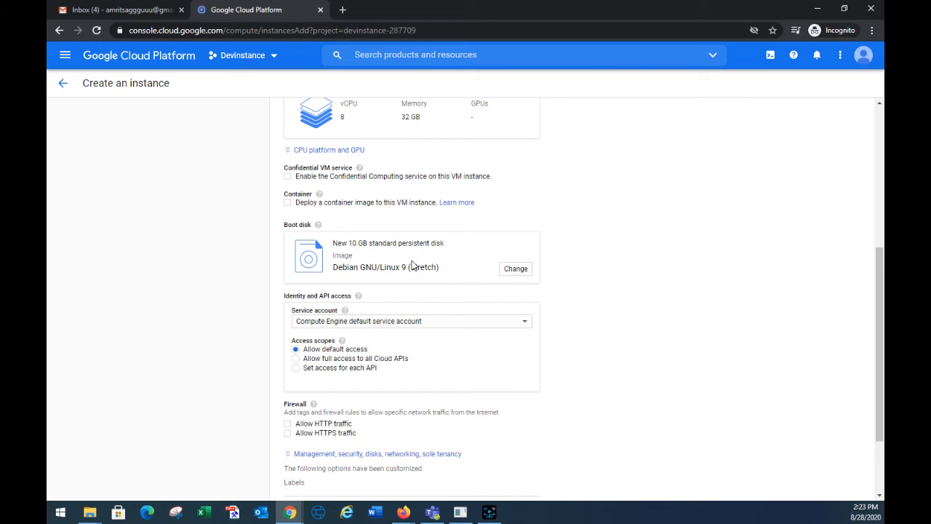
click(525, 269)
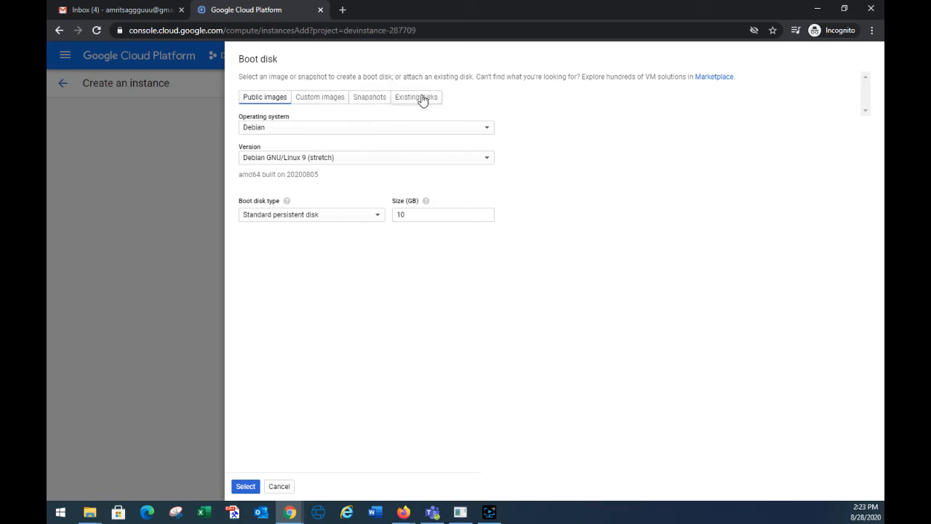
click(370, 128)
click(288, 287)
click(380, 157)
scroll(384, 256, down, 2)
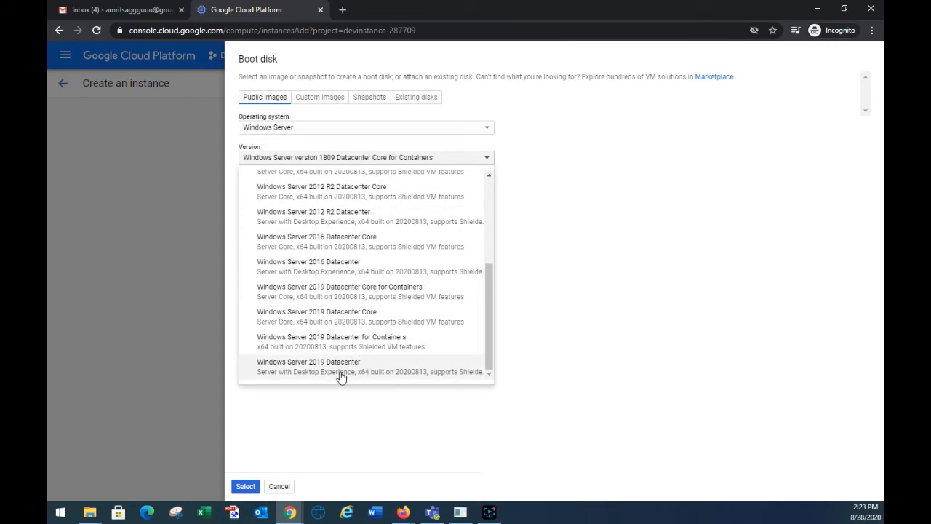
click(340, 374)
Set the boot disk size to 500 GB as a standard persistent disk and apply the boot disk selection
double_click(427, 225)
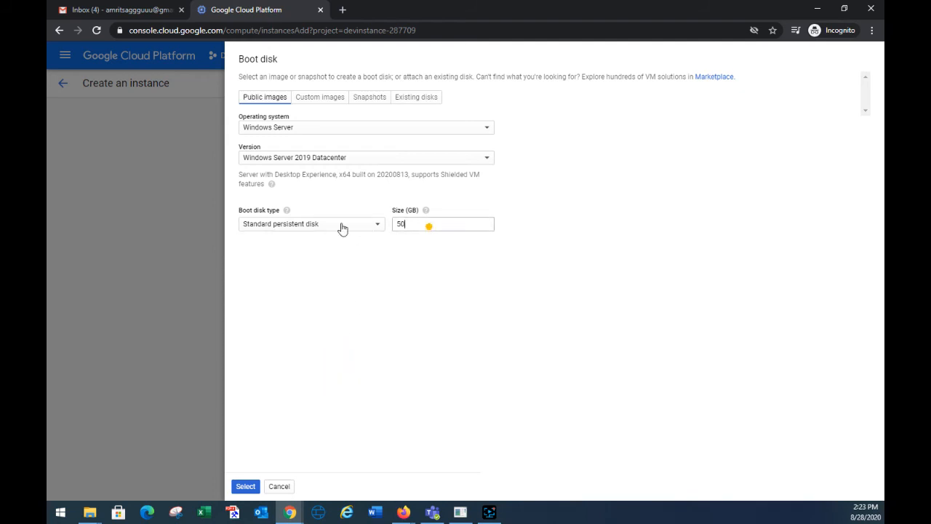
click(347, 292)
click(418, 226)
click(246, 486)
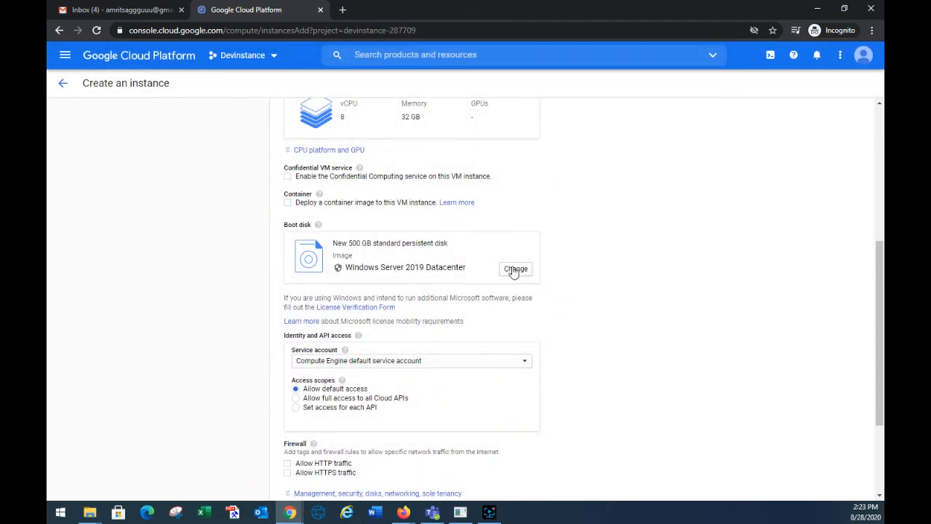
Allow HTTP and HTTPS traffic through the firewall and try to create the instance
scroll(515, 271, down, 2)
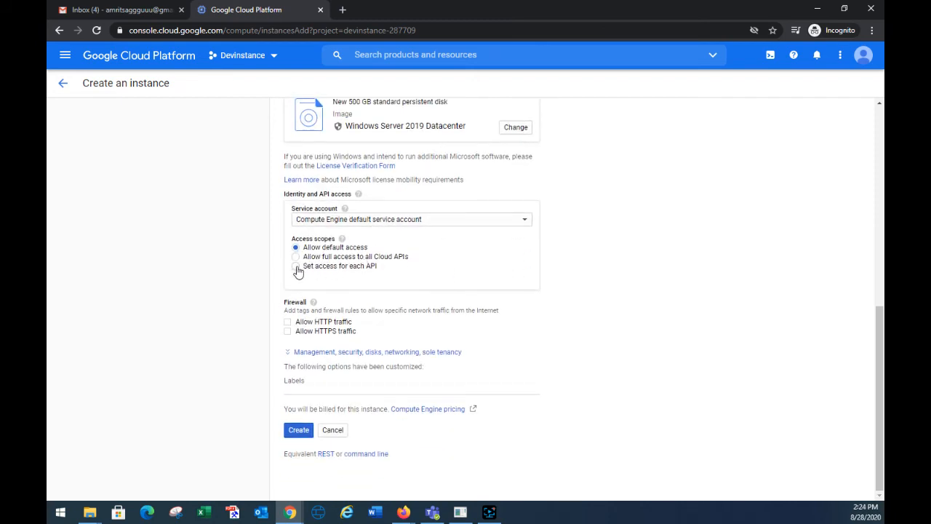
click(287, 322)
click(288, 333)
click(290, 433)
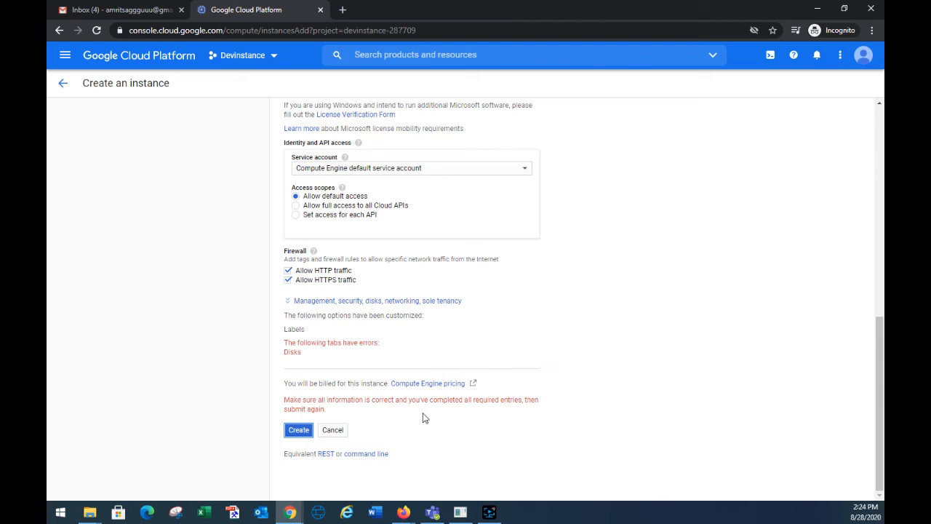
Correct the instance name by replacing both of its capital letters with lowercase ones
scroll(426, 409, up, 8)
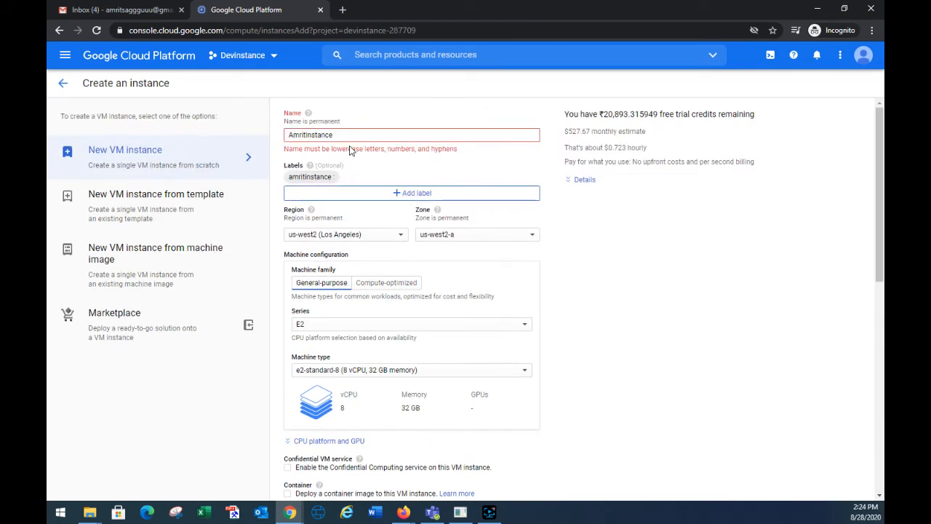
click(289, 136)
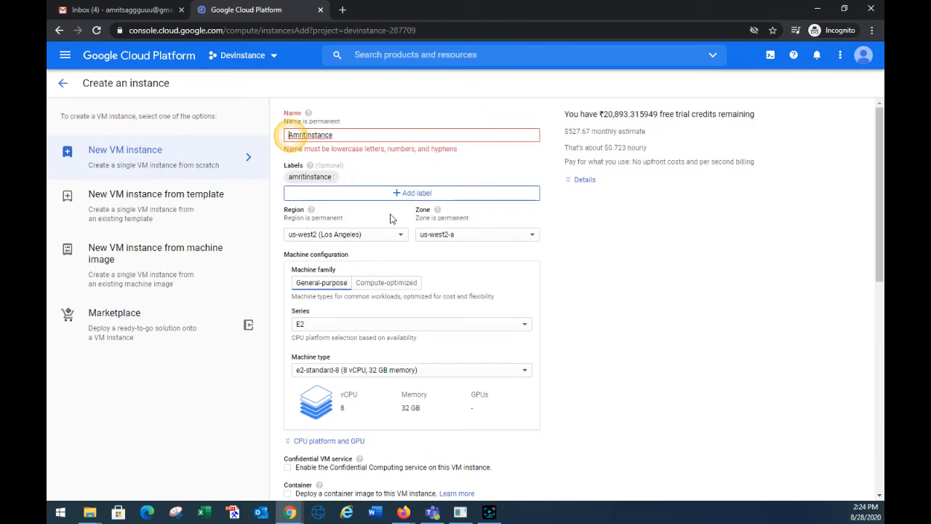
key(BackSpace)
text(a)
double_click(422, 135)
click(629, 277)
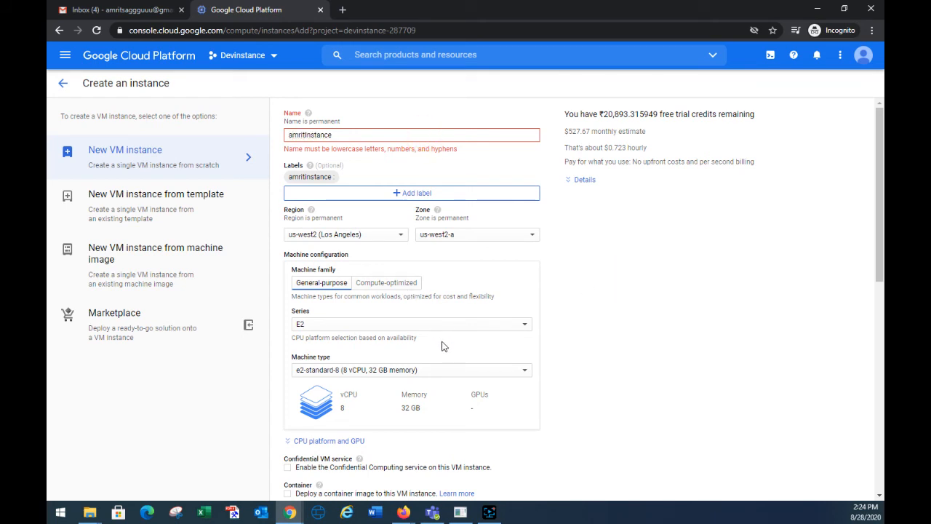
click(306, 136)
key(BackSpace)
text(i)
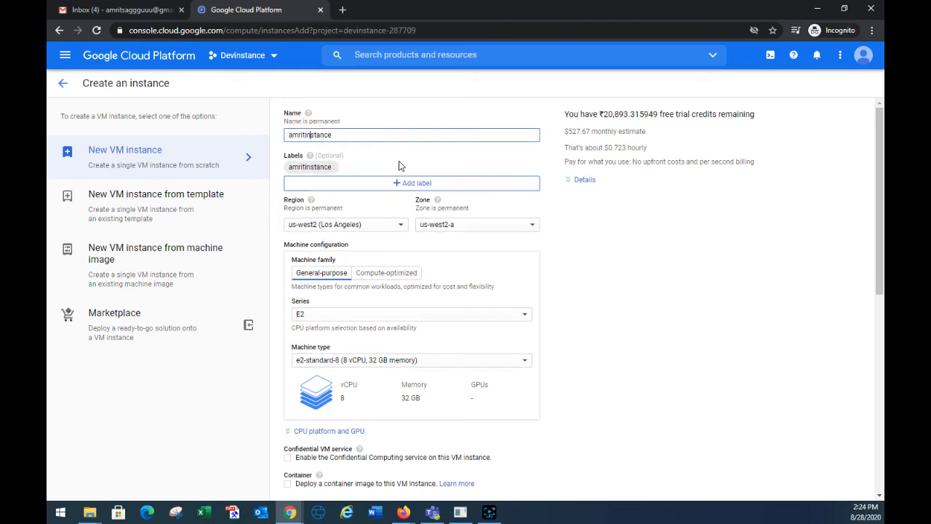
click(625, 286)
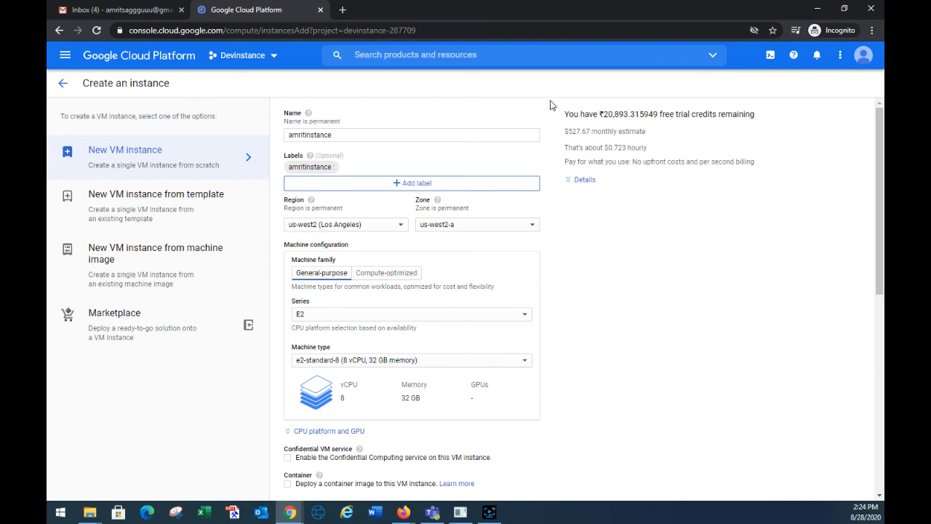
Review the instance's settings, including the machine type options, boot disk, access scopes and firewall rules
scroll(367, 340, down, 3)
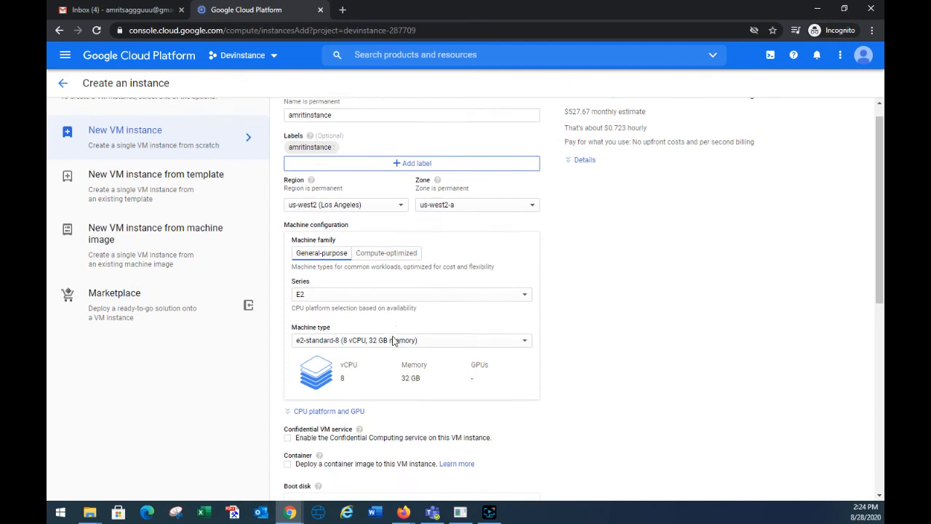
click(381, 247)
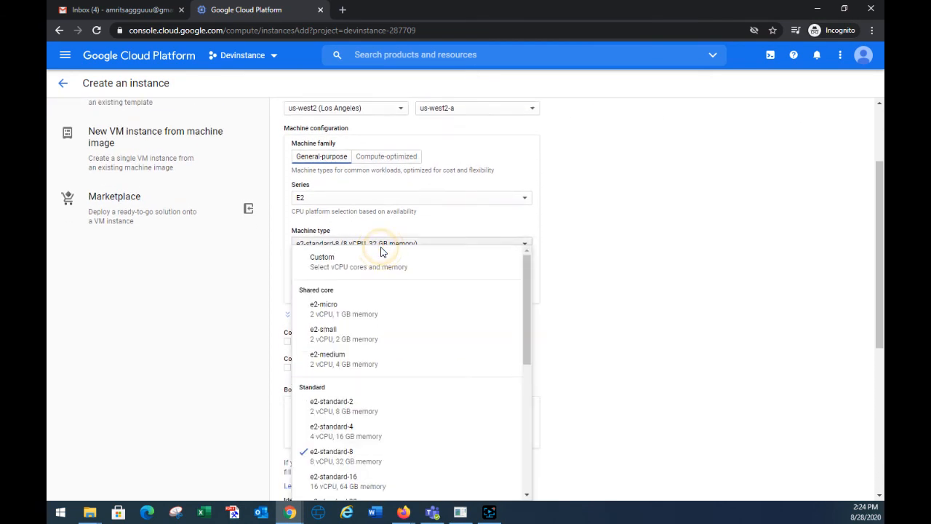
click(684, 315)
scroll(385, 357, down, 3)
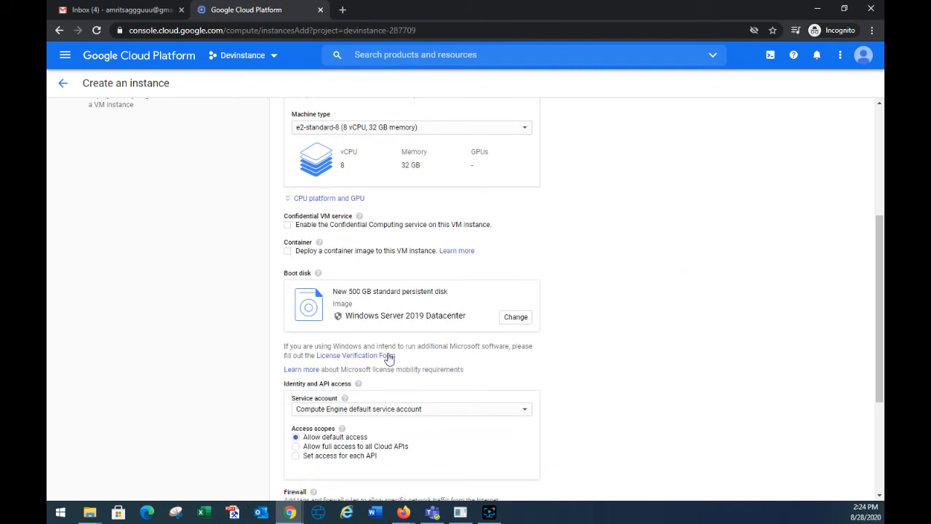
scroll(451, 299, down, 4)
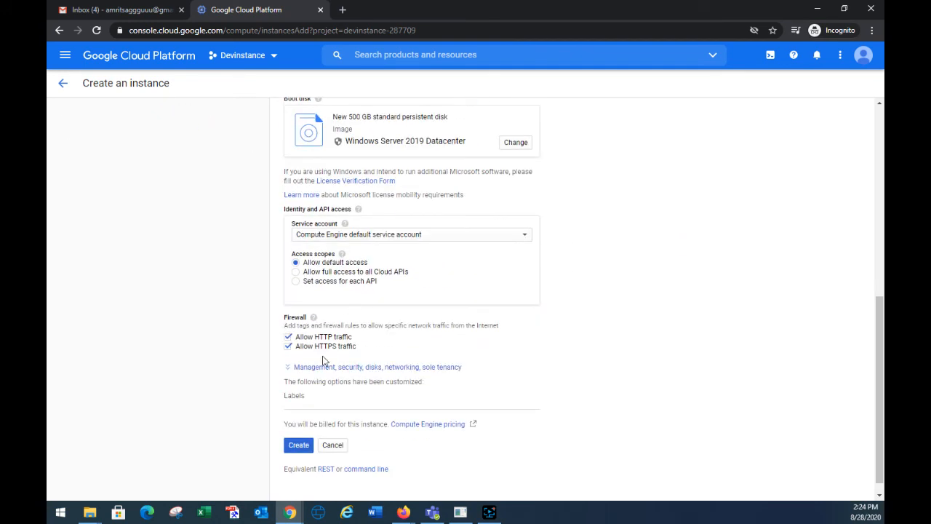
scroll(401, 268, up, 5)
scroll(400, 198, up, 3)
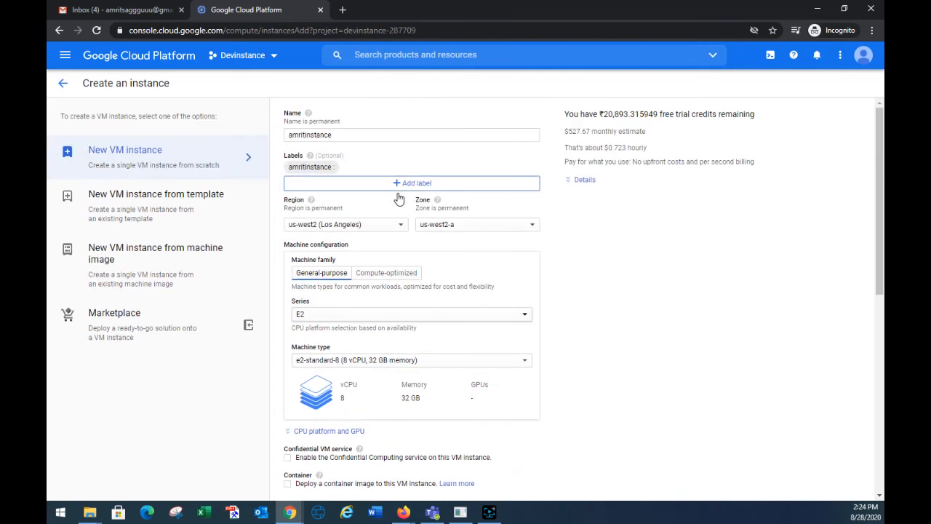
Reduce the boot disk size to 200 GB and apply the boot disk selection
scroll(421, 269, down, 4)
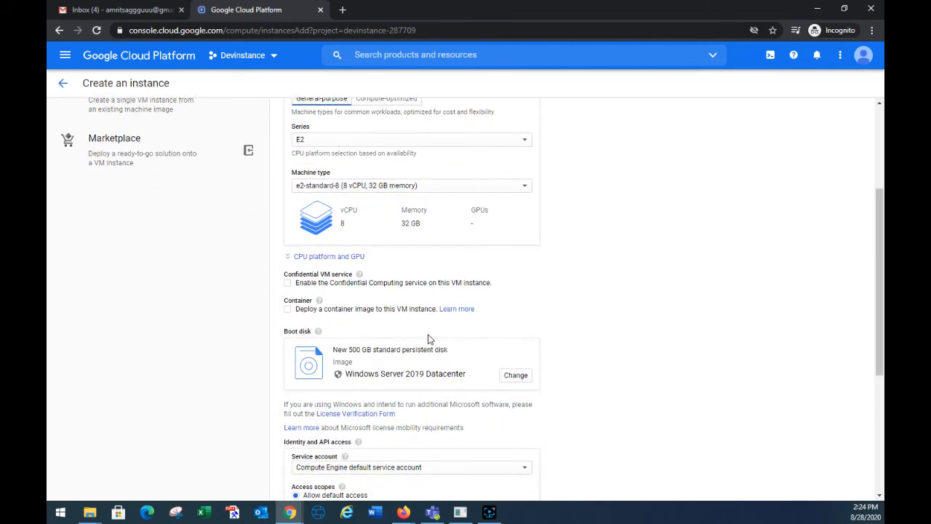
click(515, 377)
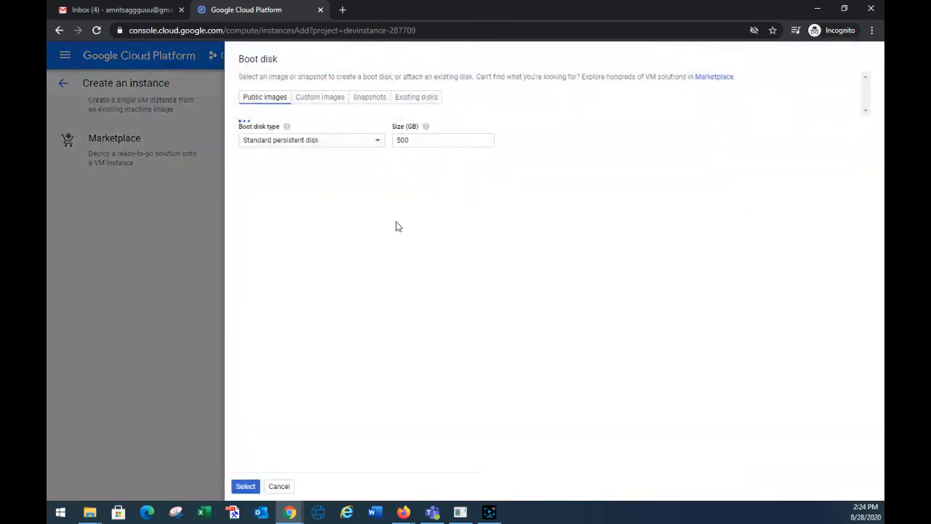
double_click(430, 224)
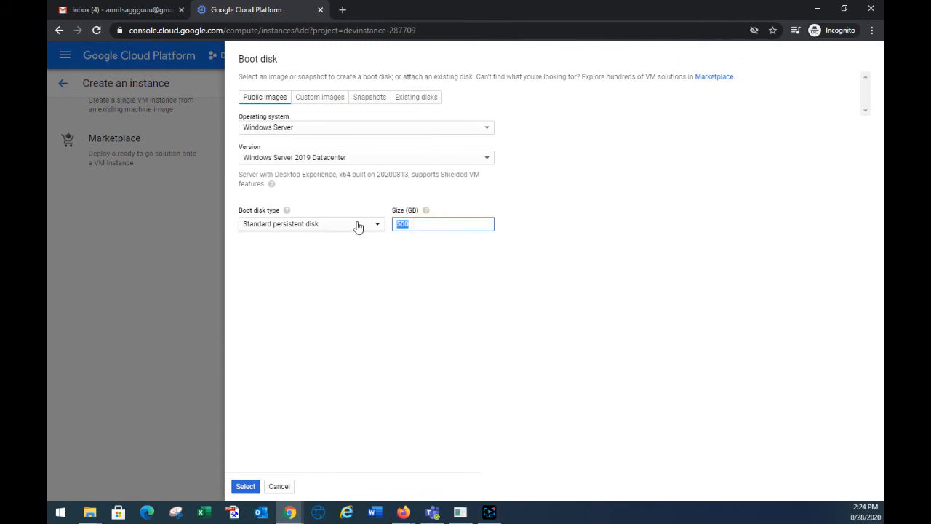
click(245, 486)
scroll(488, 314, up, 4)
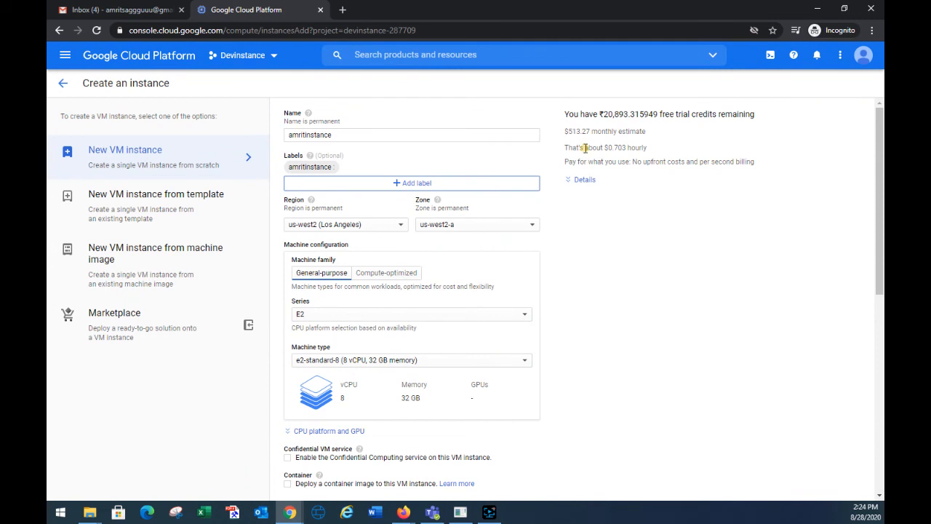
Set the machine type to e2-standard-4 with 4 vCPUs and 16 GB memory
scroll(568, 356, down, 5)
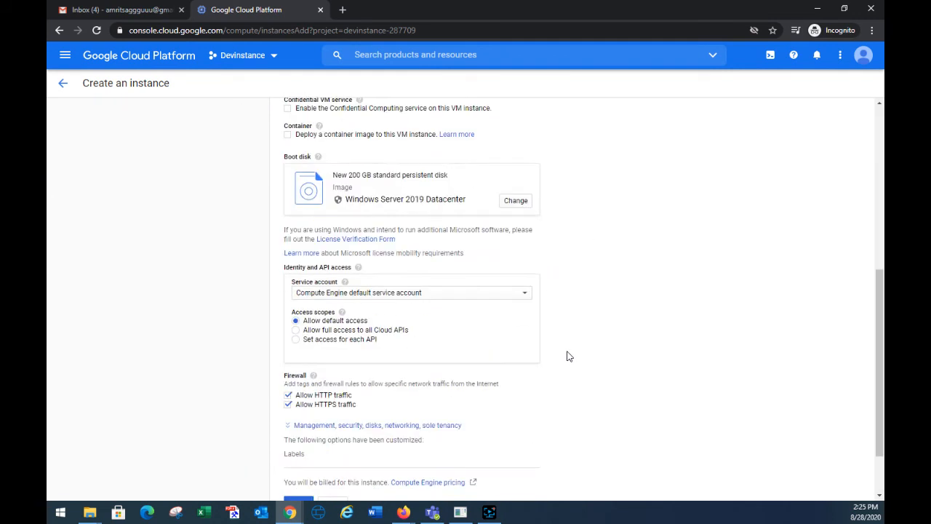
scroll(569, 356, down, 1)
scroll(632, 318, up, 8)
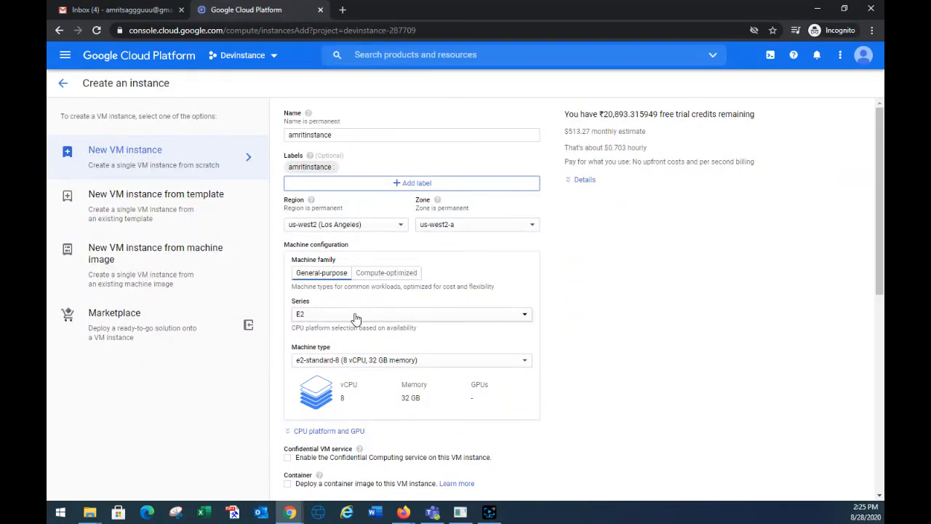
click(411, 361)
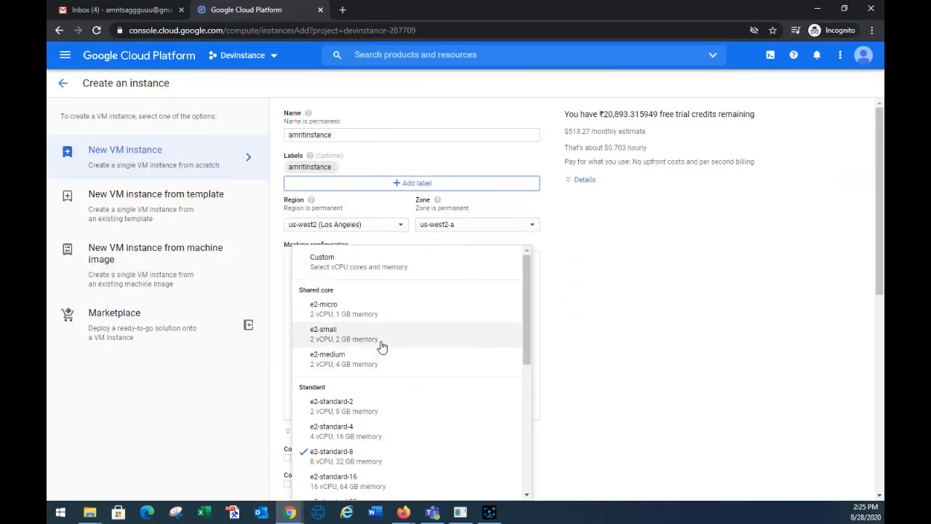
click(407, 430)
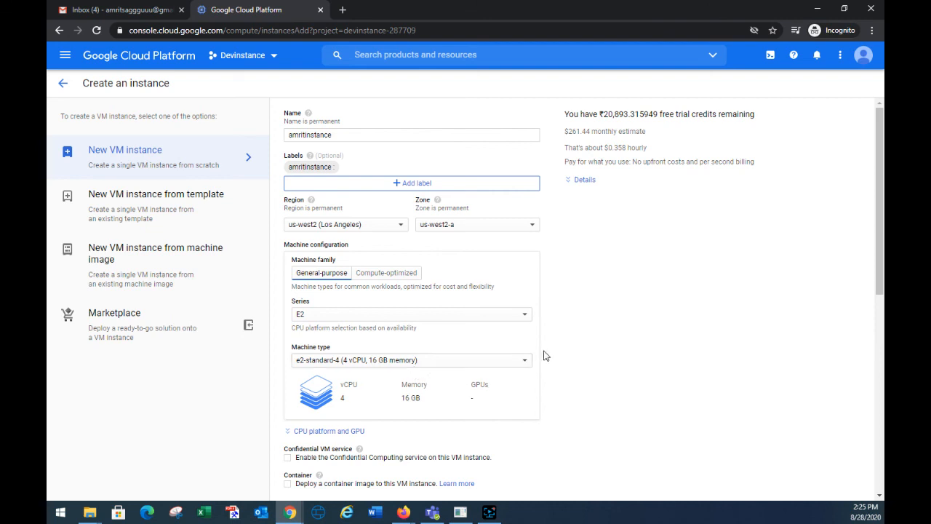
Change the boot disk to an SSD persistent disk with a size of 500 GB and apply the selection
scroll(580, 354, down, 3)
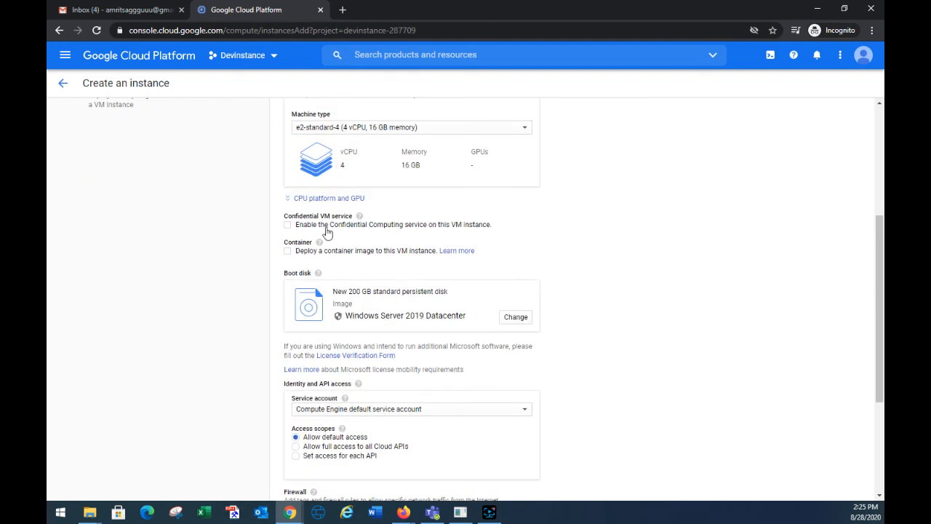
click(513, 317)
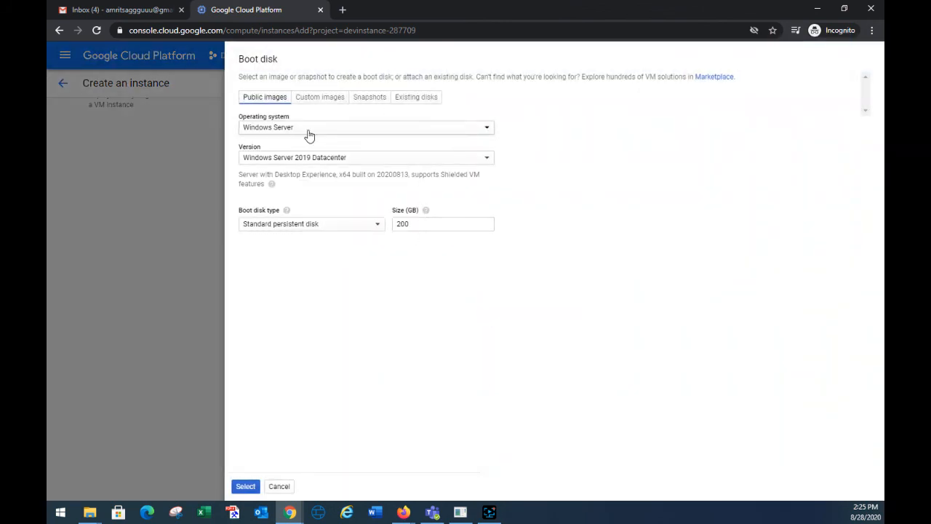
click(312, 225)
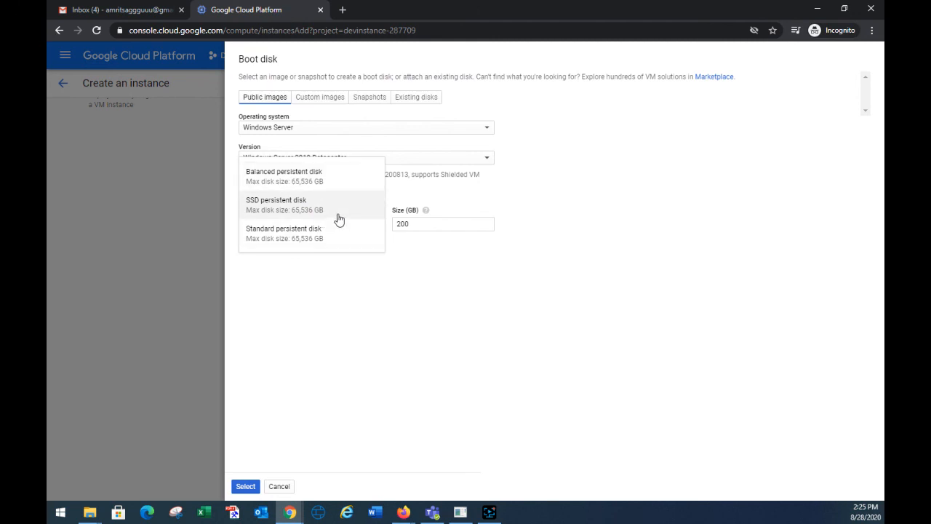
click(339, 218)
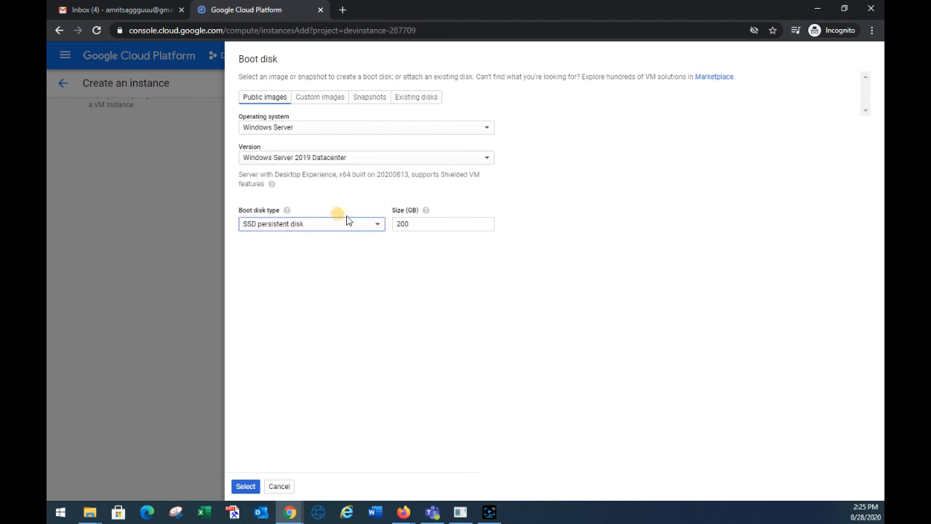
key(Tab)
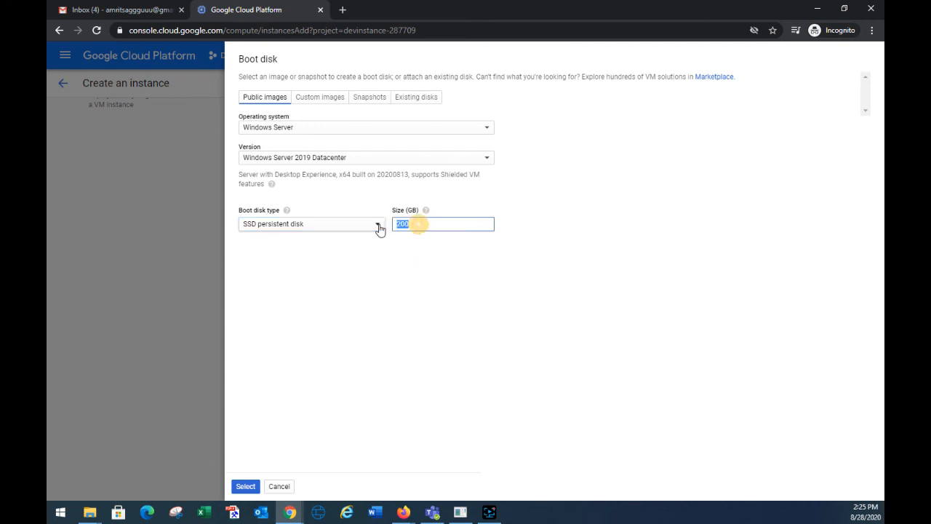
click(246, 486)
scroll(515, 296, up, 3)
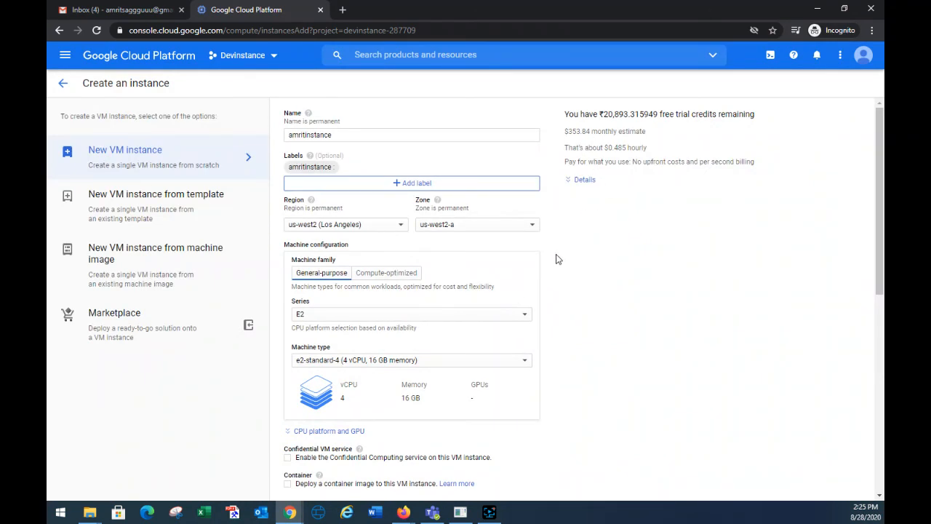
Set the SSD boot disk's size to 300 GB and apply the boot disk selection
scroll(435, 385, down, 3)
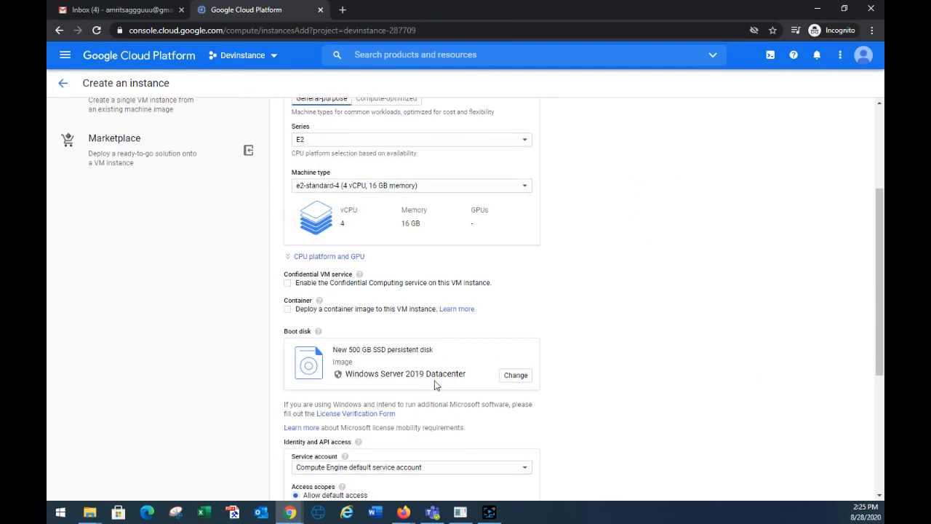
click(524, 377)
double_click(422, 224)
text(300)
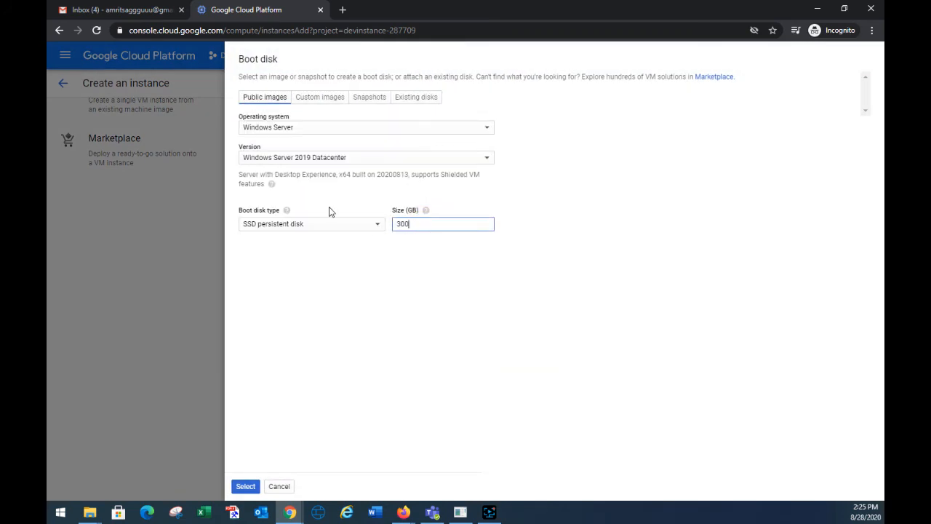
click(242, 486)
Show the itemized breakdown of the instance's monthly cost estimate
scroll(625, 349, up, 5)
click(579, 131)
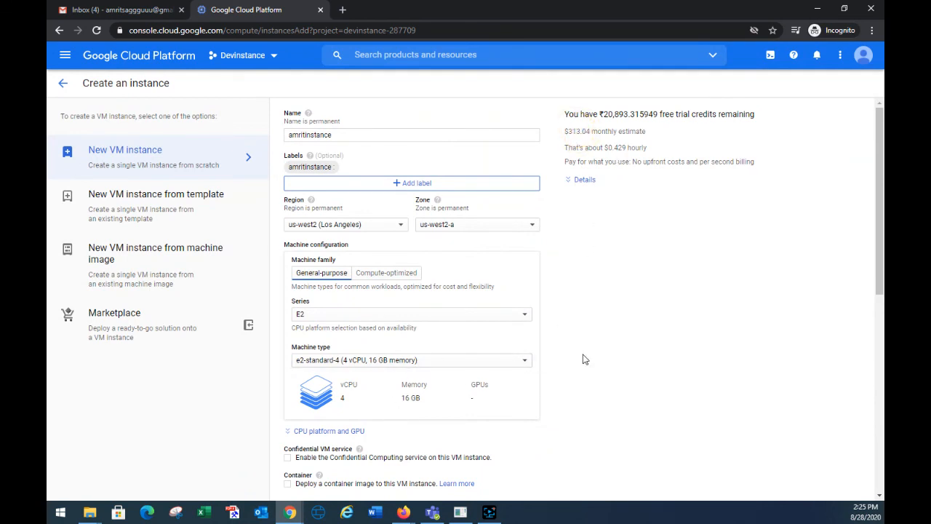
click(583, 183)
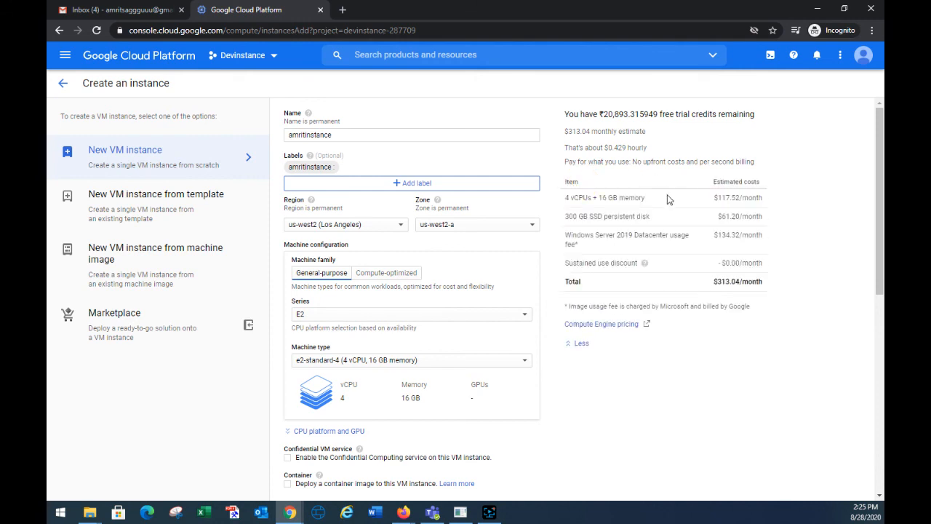